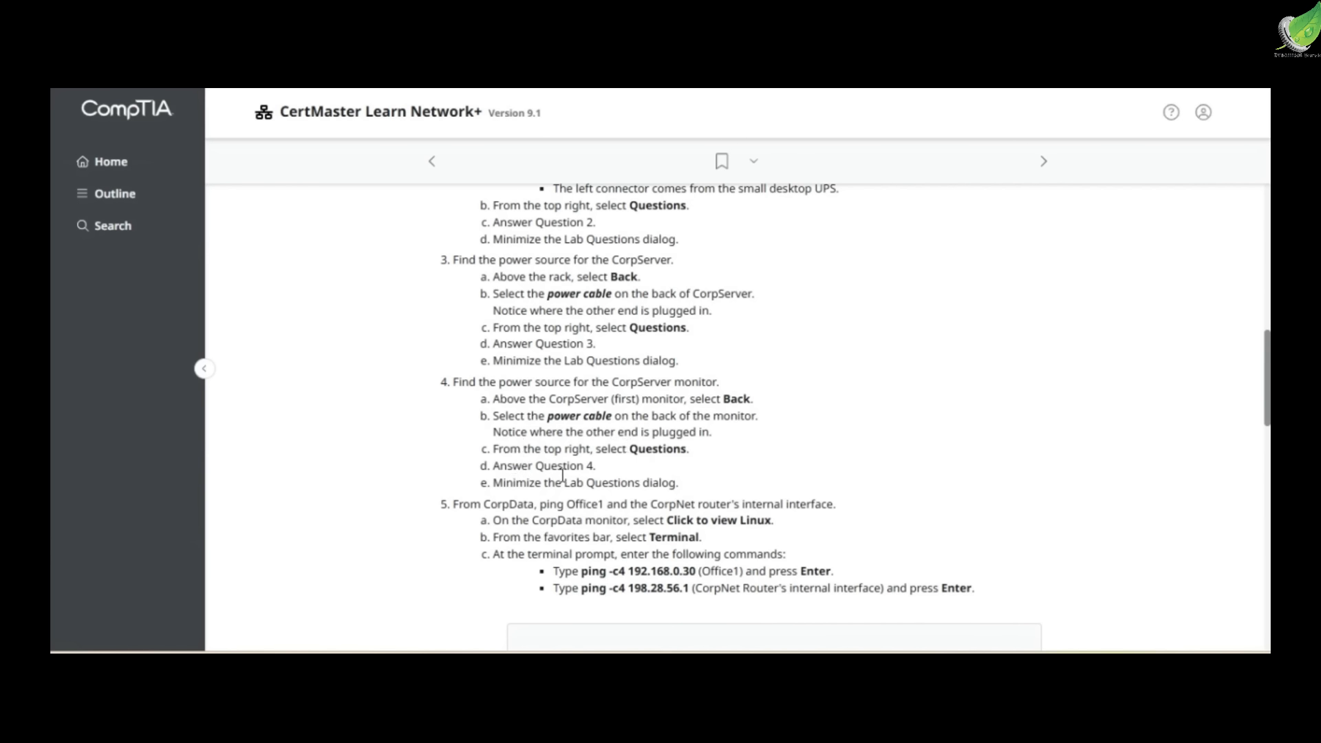
Read lab instructions 3 to 5 on finding the CorpServer power sources and pinging Office1 and the CorpNet router from CorpData
scroll(511, 497, "down", 1)
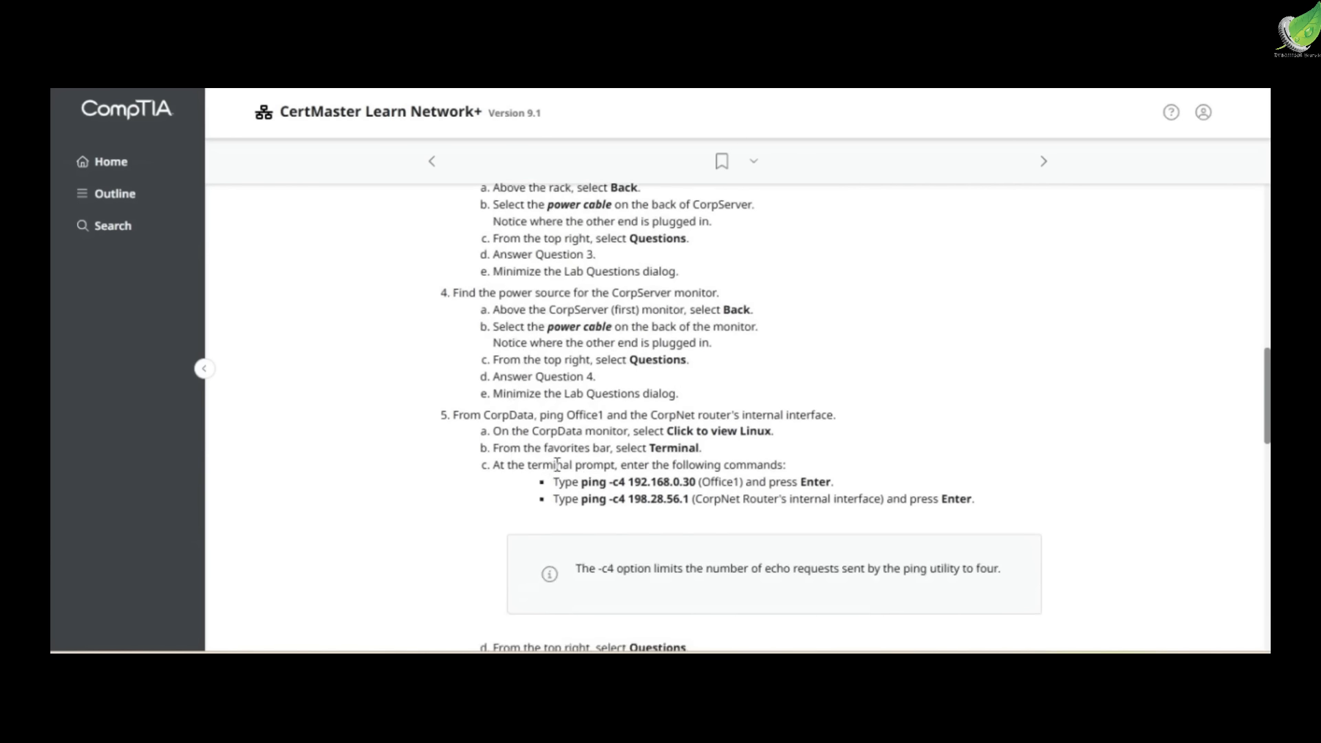
left_click_drag(567, 415, 764, 435)
left_click(703, 410)
left_click_drag(596, 450, 700, 453)
left_click(663, 464)
scroll(663, 464, "down", 1)
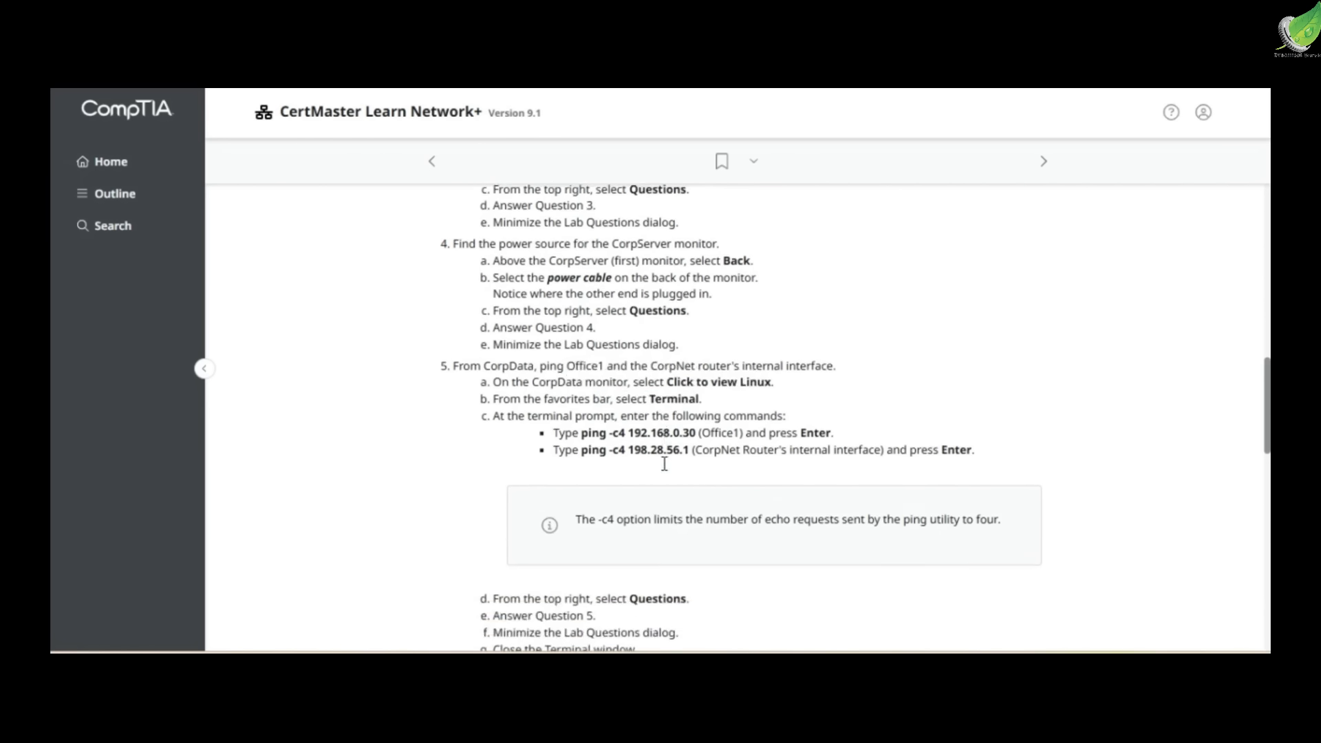
left_click_drag(573, 397, 691, 413)
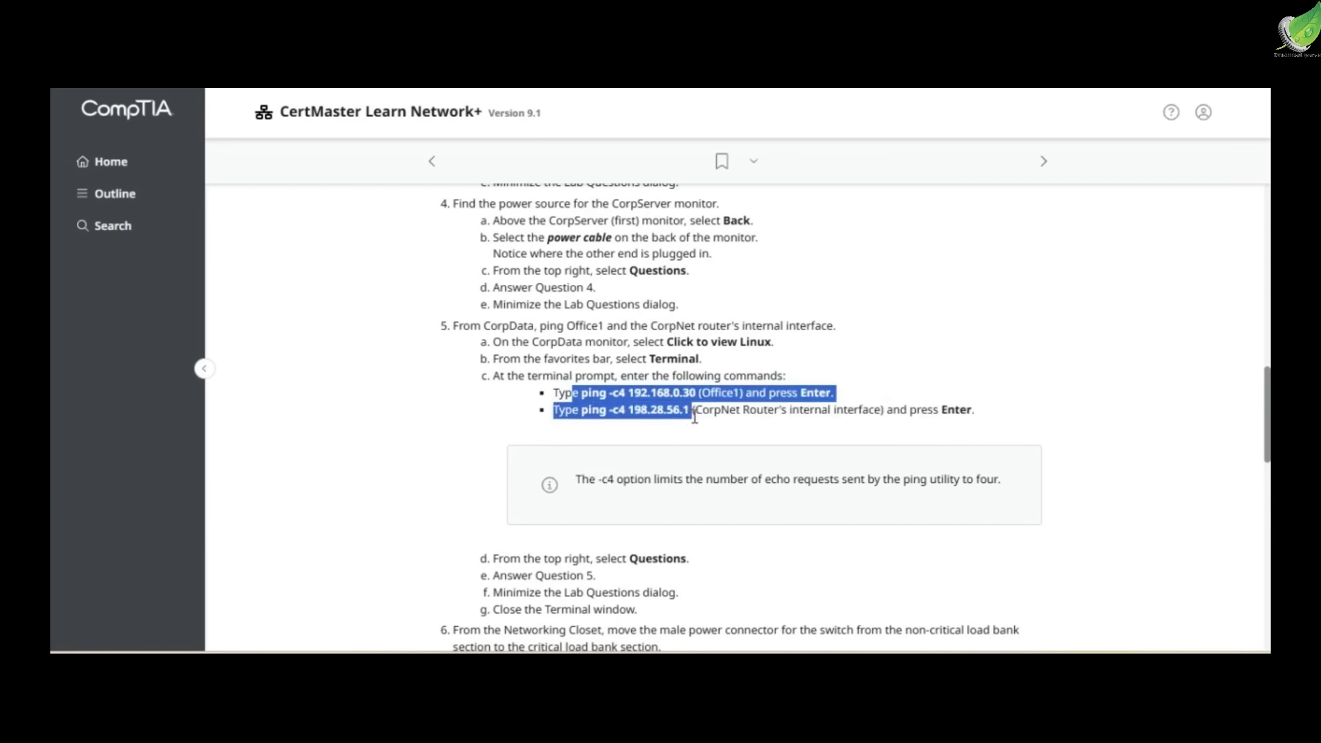
left_click(694, 416)
scroll(695, 416, "down", 2)
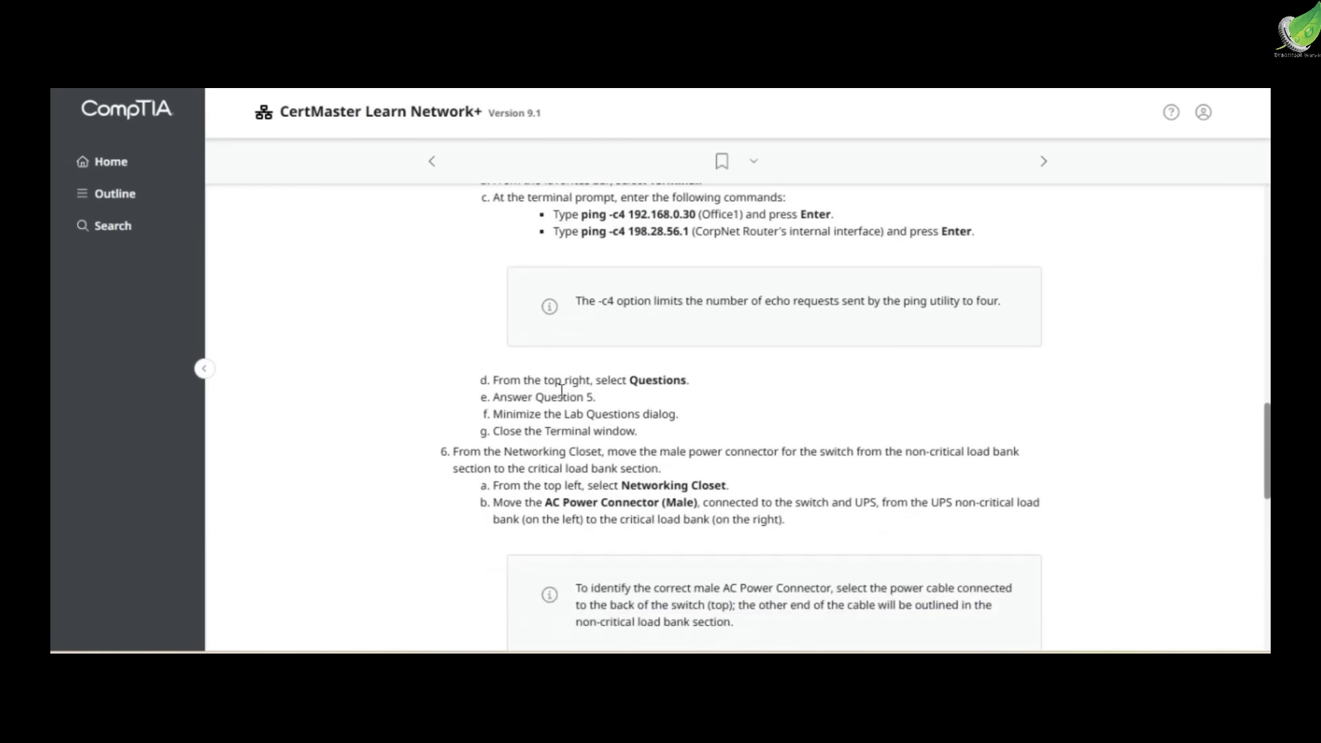
Read lab instructions 6 to 9 on moving the switch's power connector, testing connectivity from CorpData and reconnecting the UPSs to the wall outlet
scroll(566, 454, "down", 1)
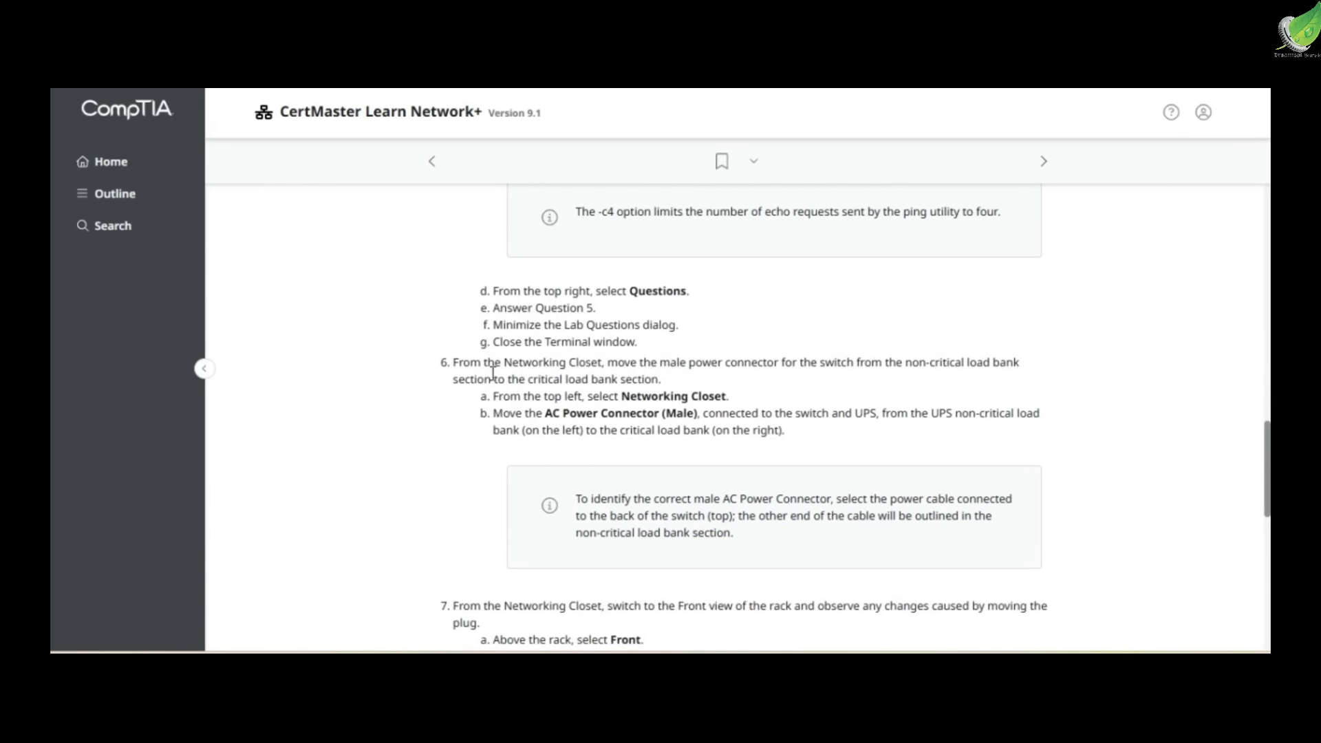
left_click_drag(503, 413, 1018, 415)
left_click(925, 455)
scroll(888, 447, "down", 2)
scroll(886, 446, "down", 1)
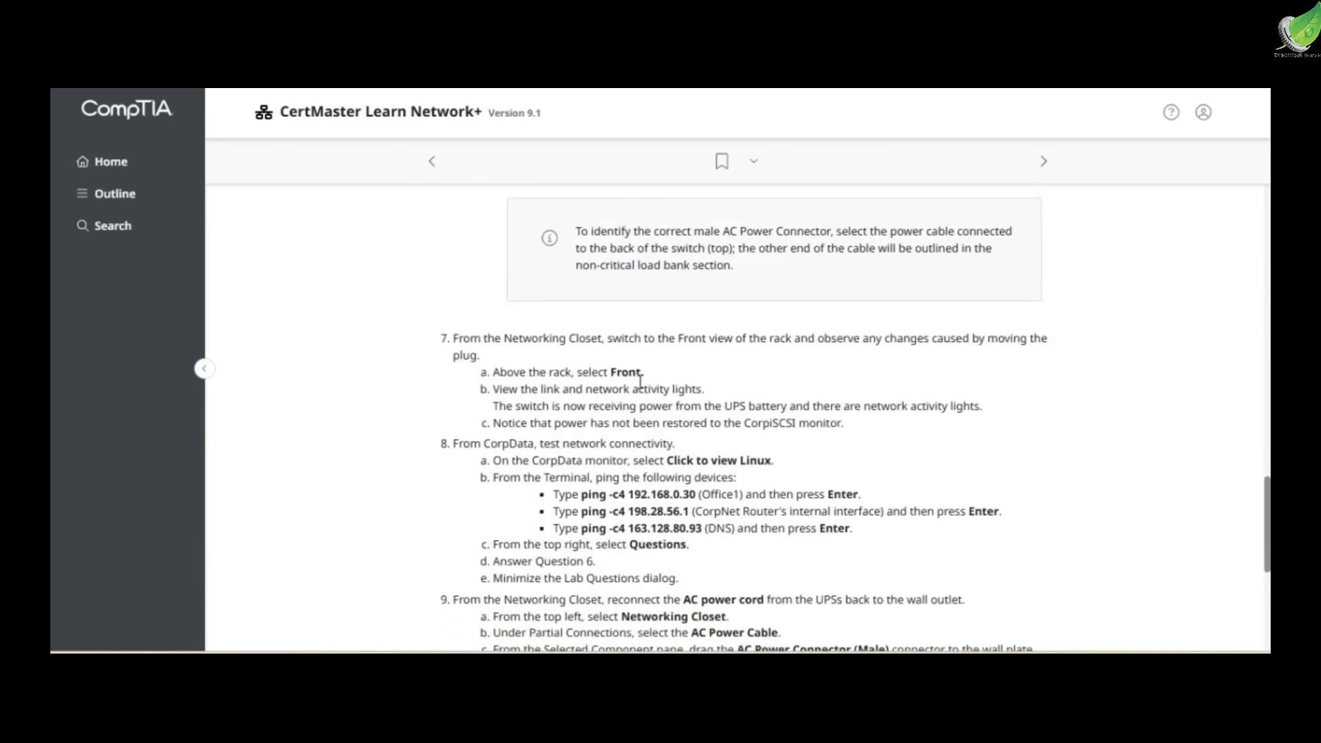
scroll(681, 386, "down", 1)
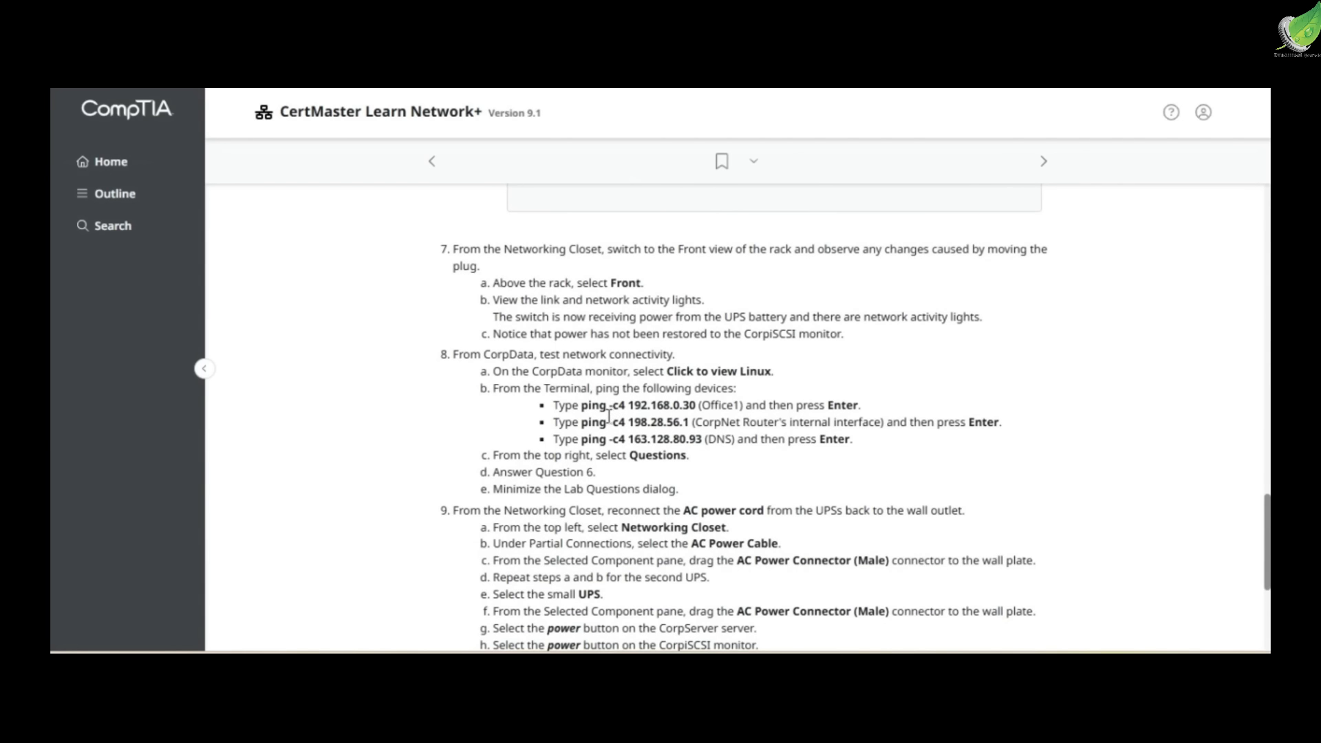
scroll(609, 409, "down", 2)
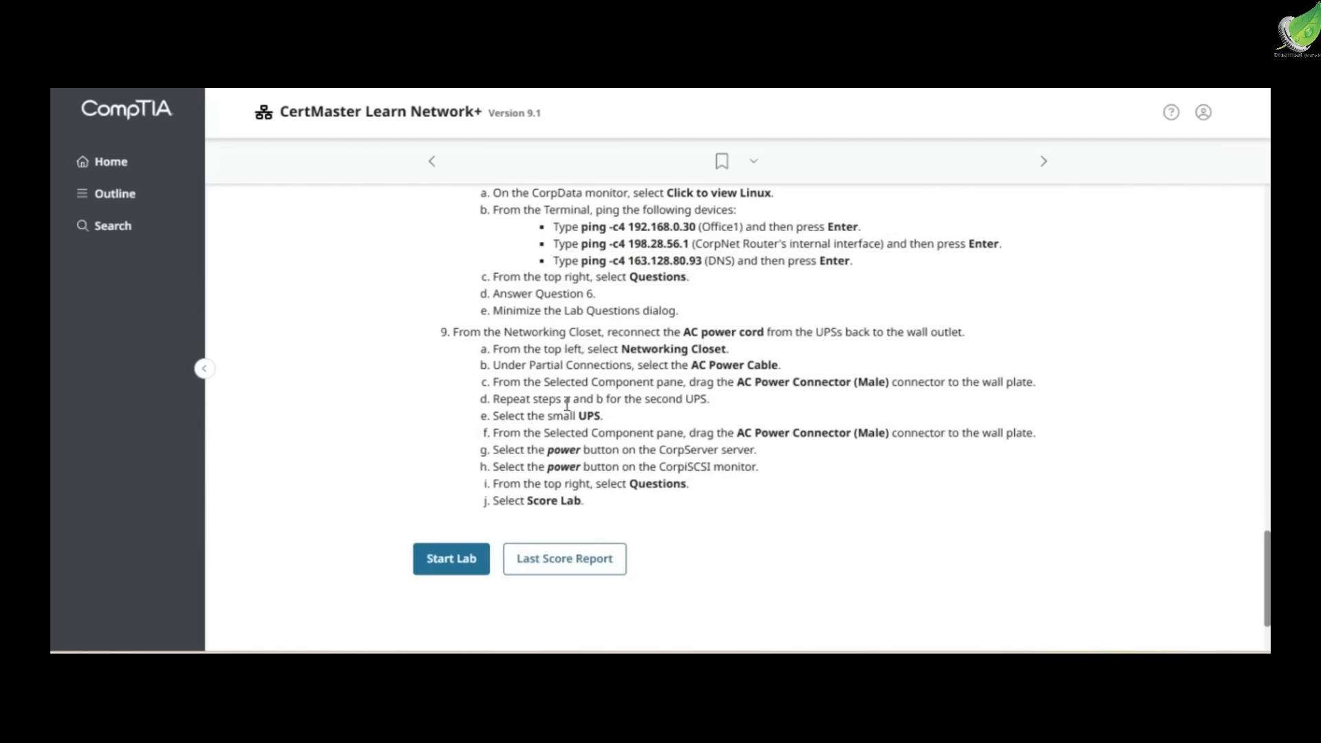
scroll(577, 369, "up", 1)
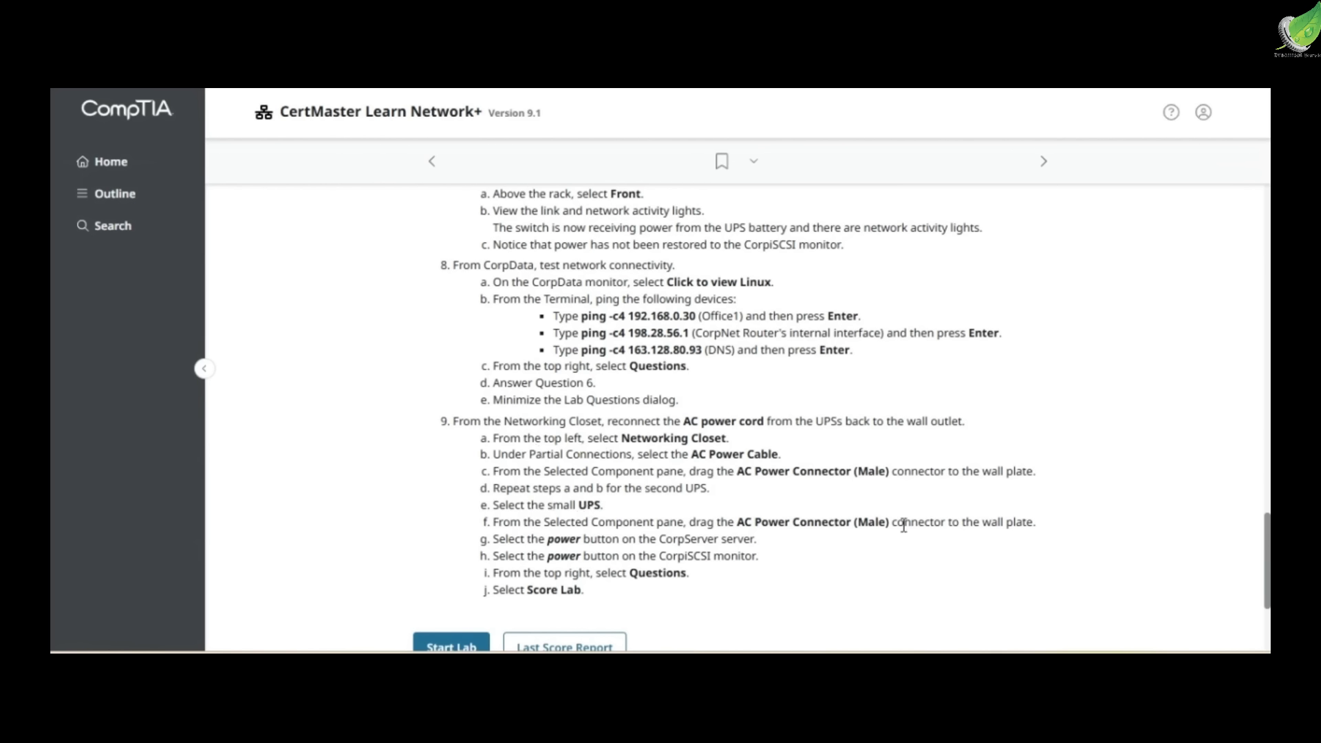
scroll(582, 550, "down", 3)
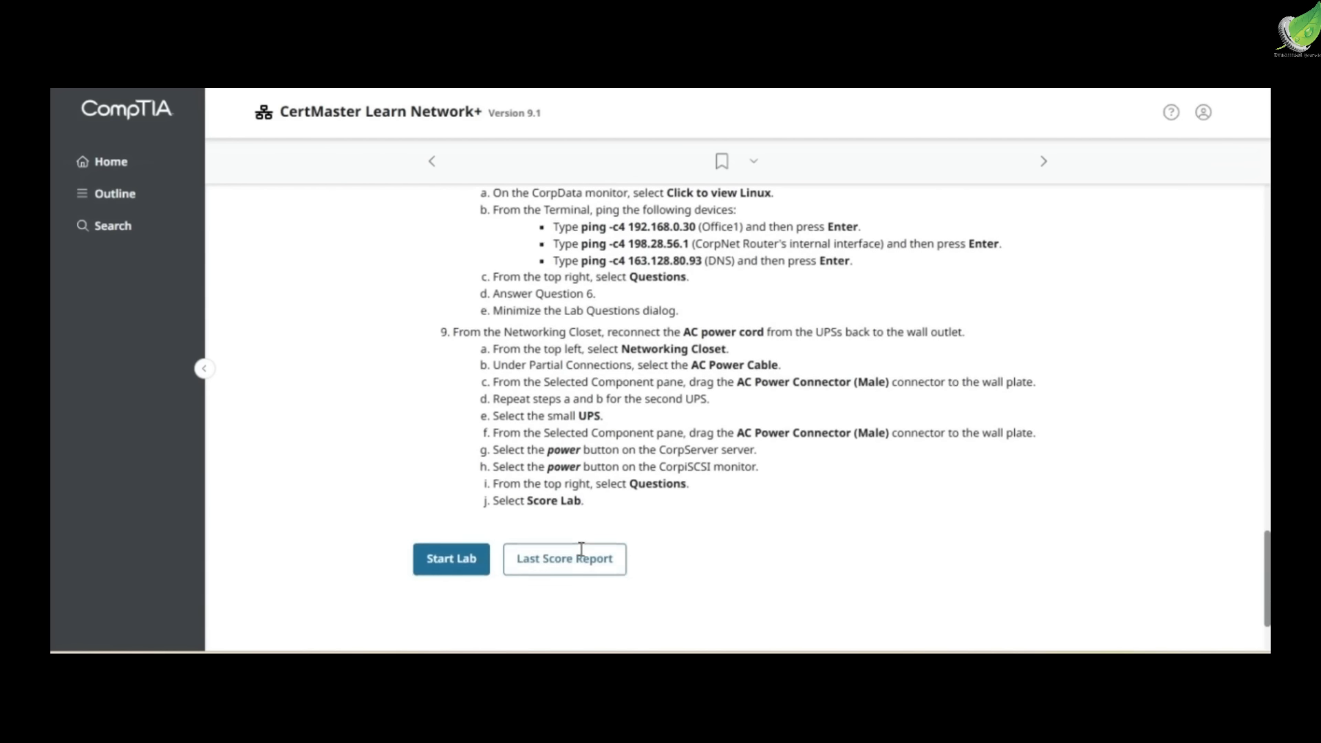
Start the lab, open the Networking Closet hardware and bring up the first lab step in the instructions
left_click(435, 560)
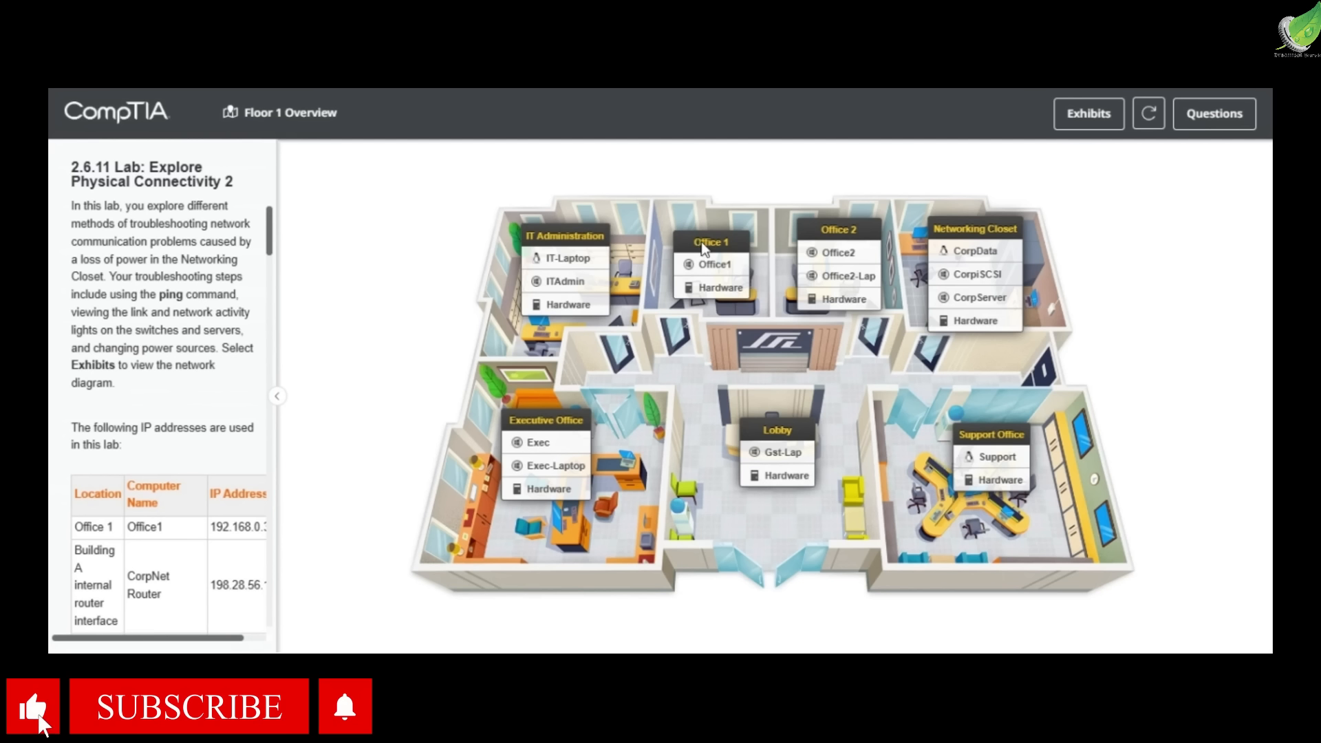
left_click(950, 323)
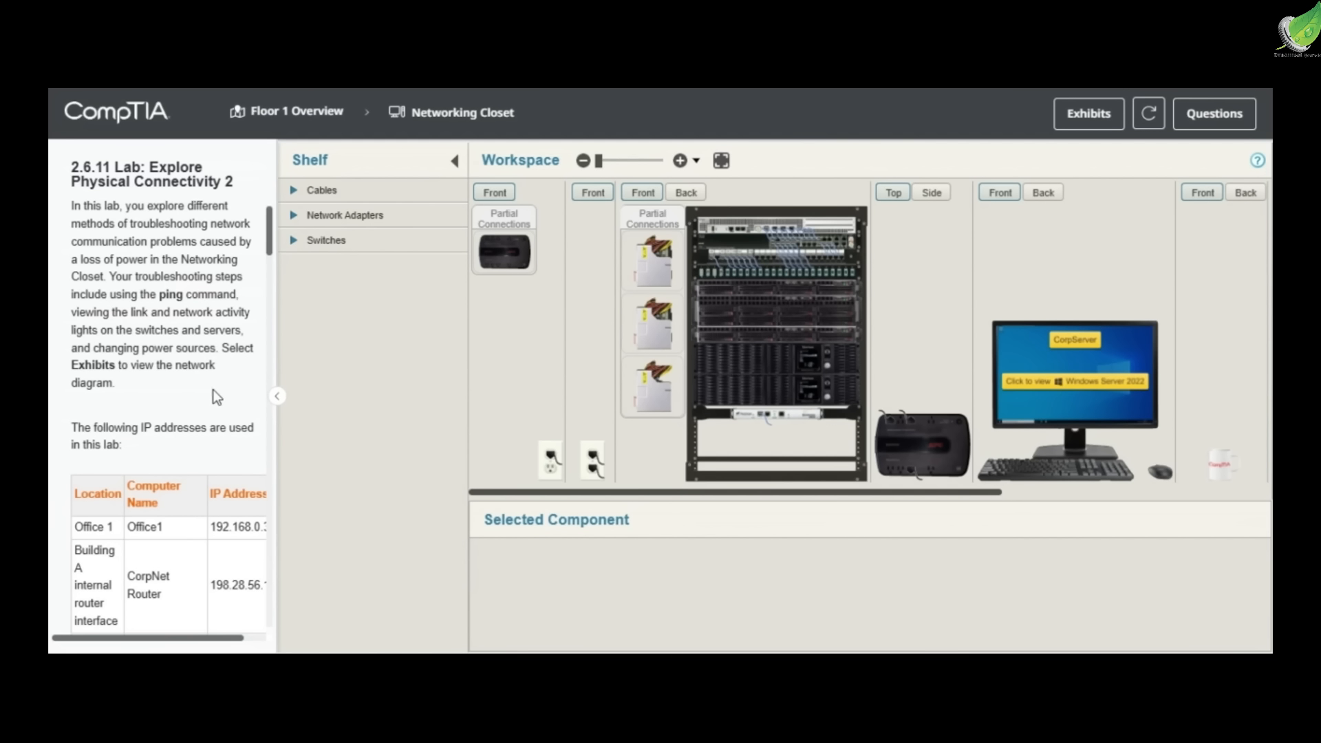
scroll(213, 390, "down", 7)
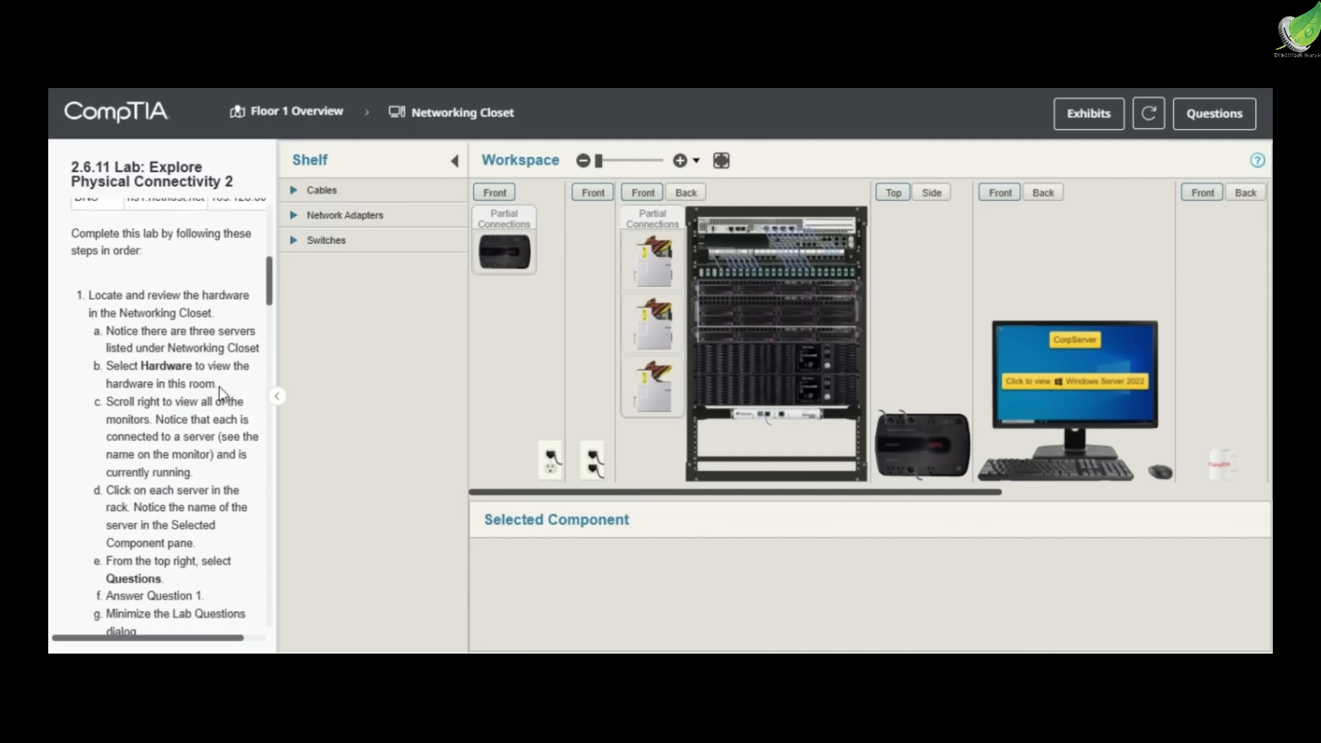
Check Question 1 and inspect the rack devices in the Networking Closet to identify the servers from top to bottom
left_click(1212, 117)
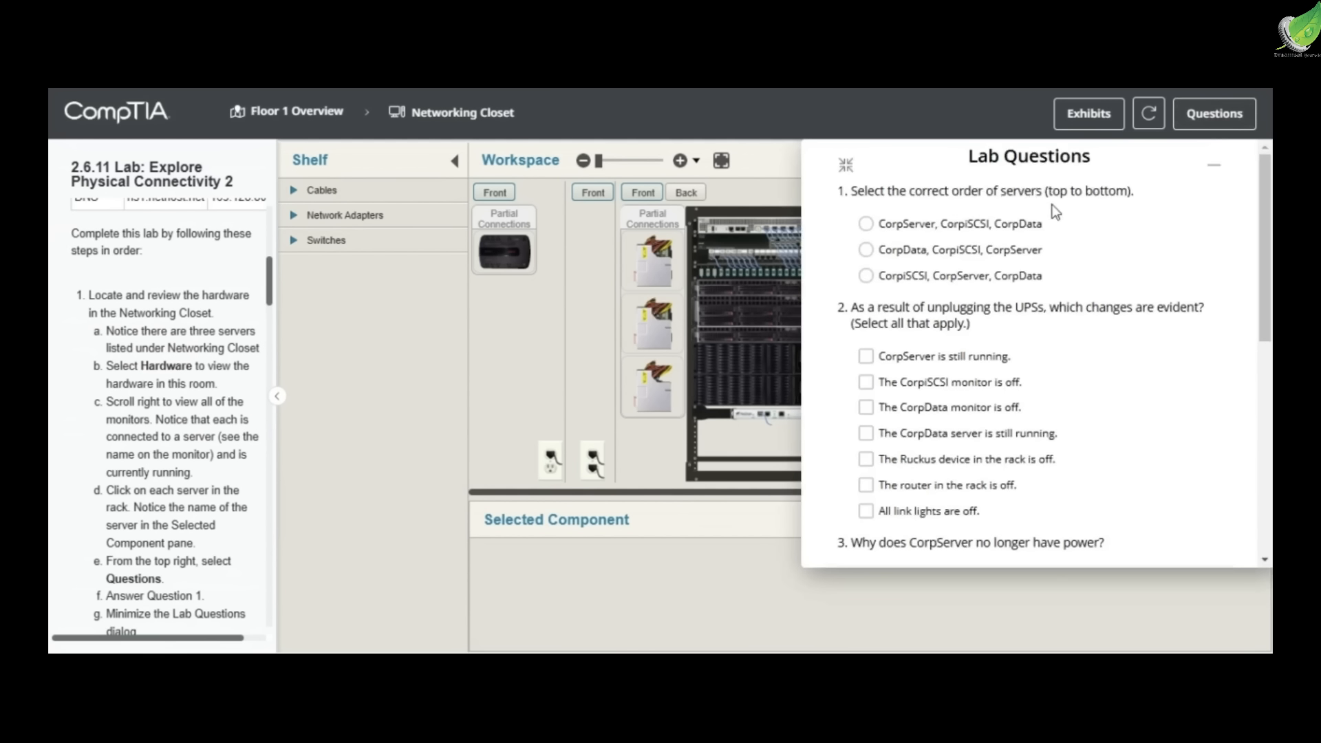
left_click(1213, 166)
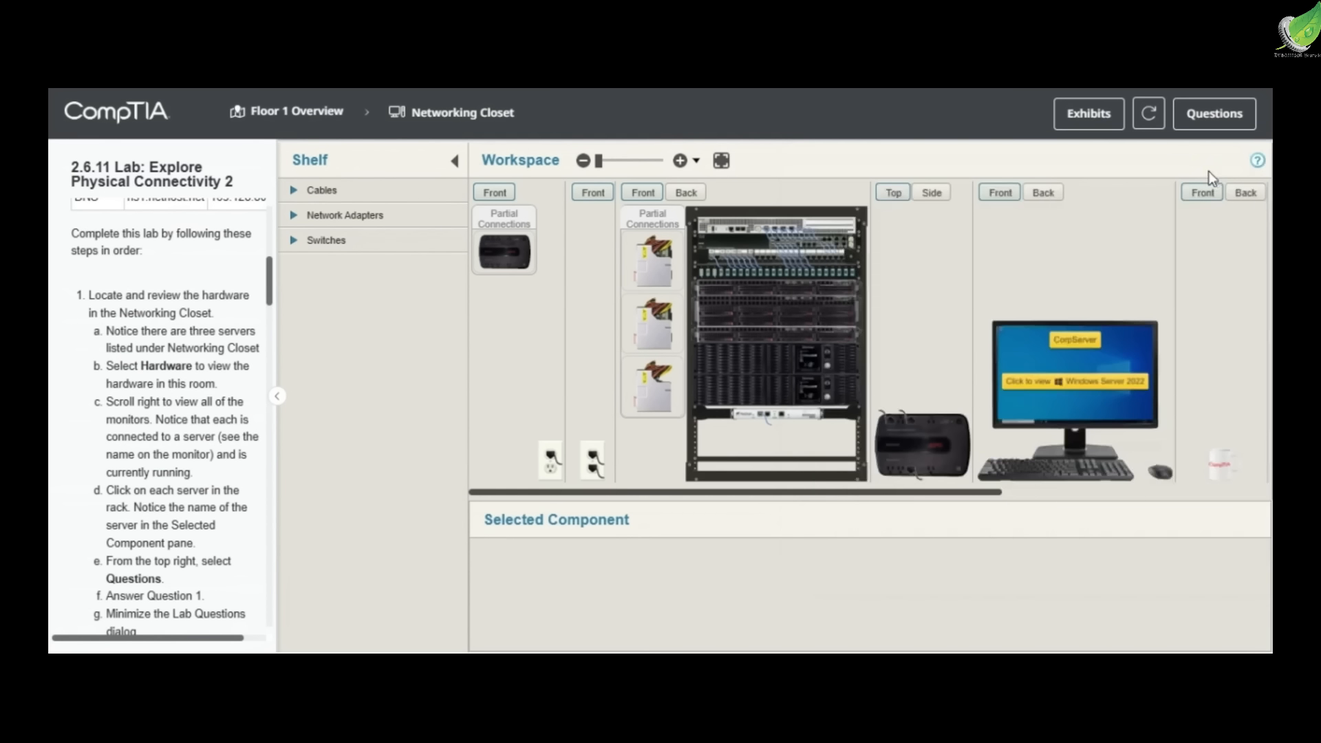
scroll(837, 244, "up", 3)
left_click(752, 393)
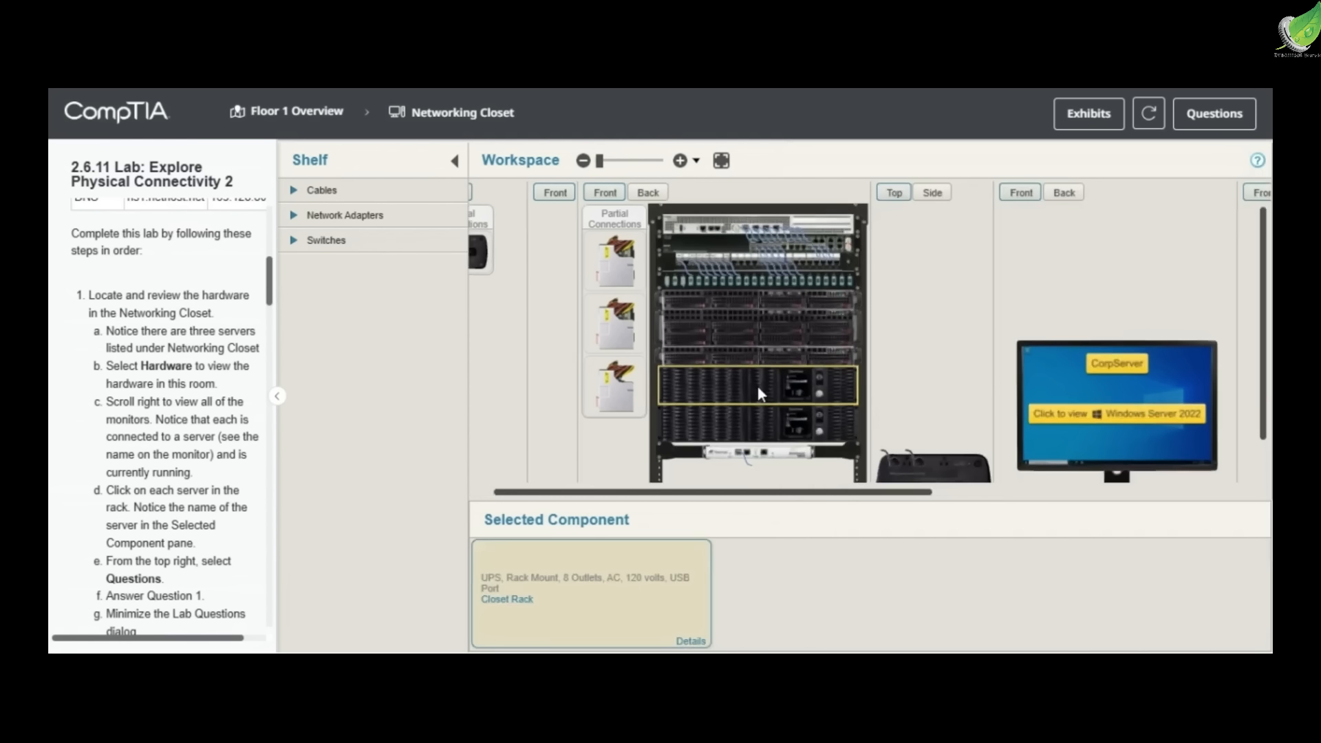
left_click(746, 418)
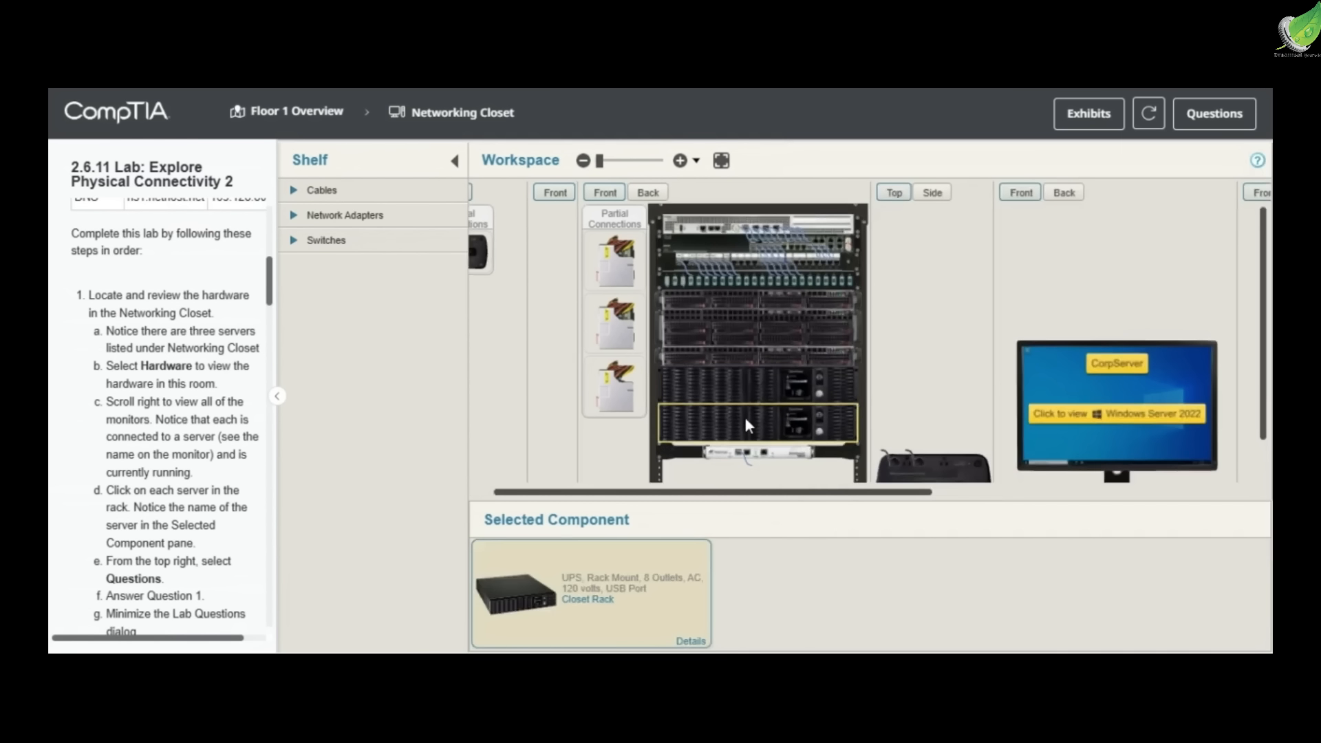
left_click(739, 353)
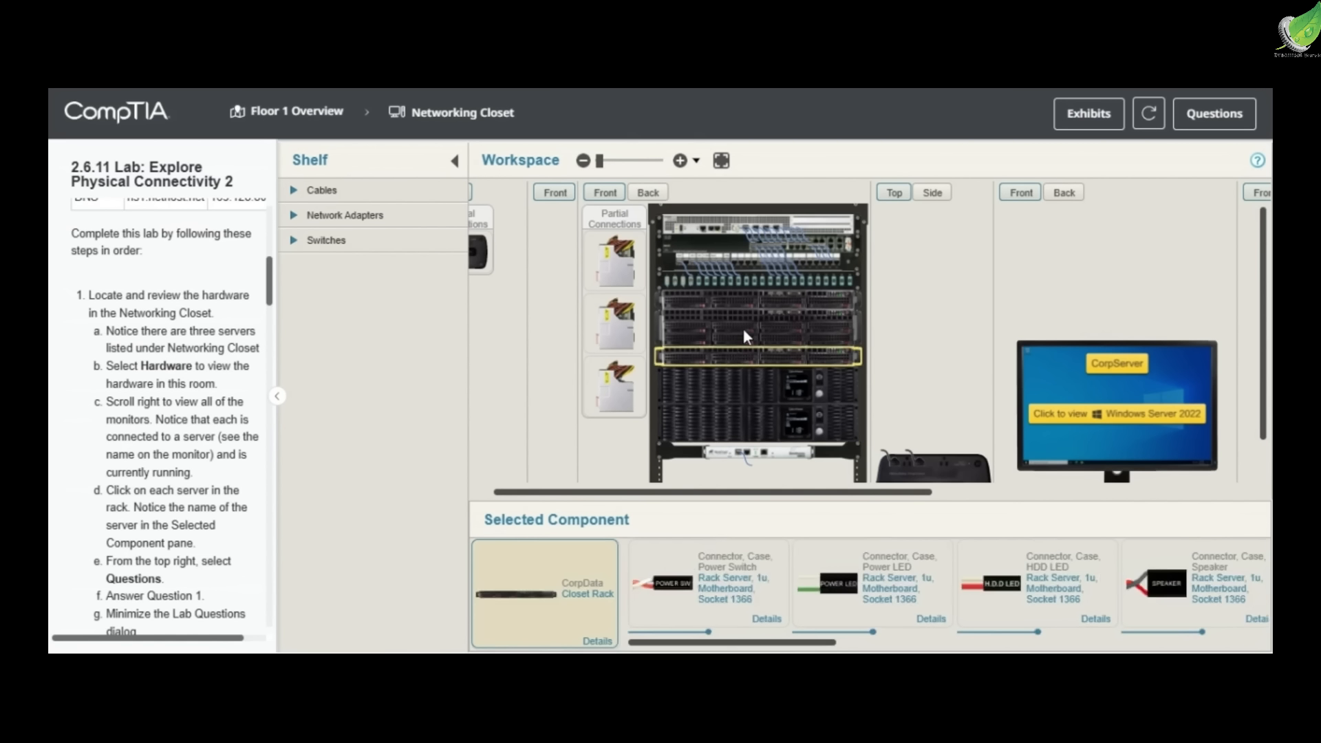
left_click(754, 301)
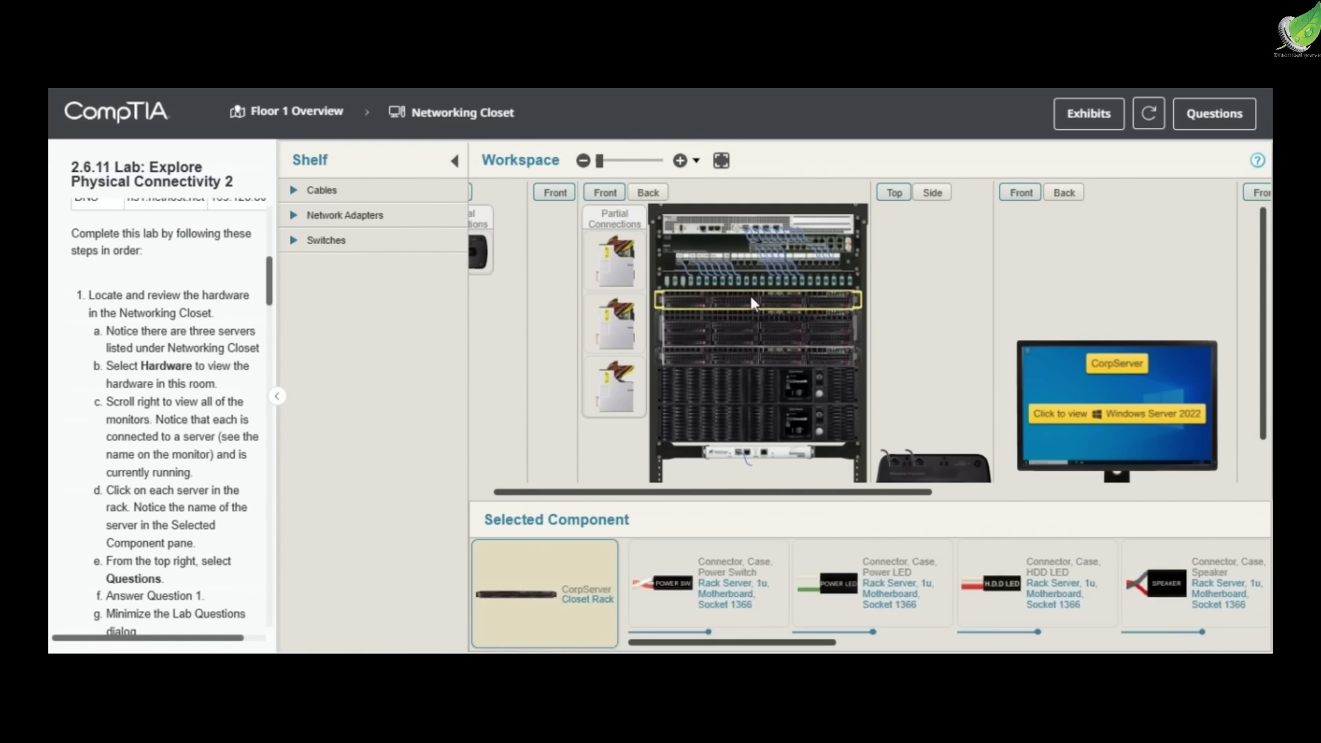
left_click(741, 283)
left_click(743, 263)
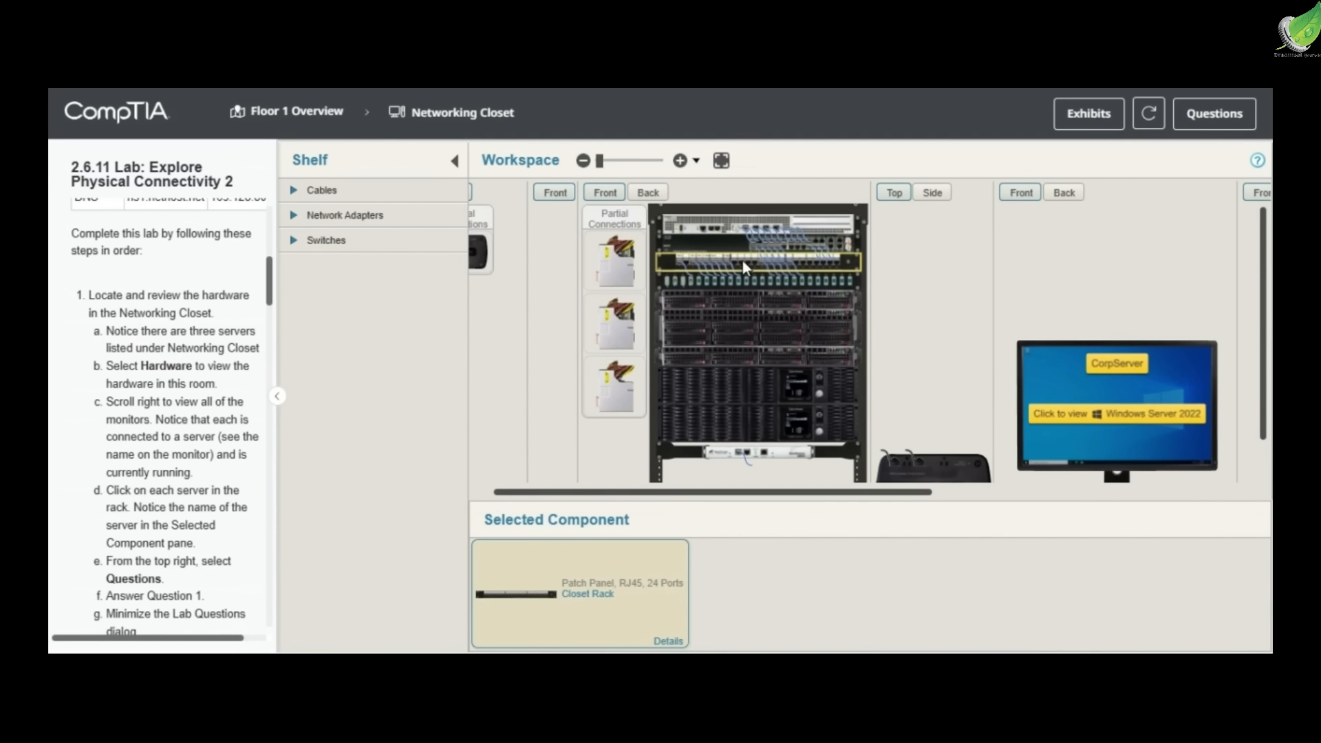
left_click(743, 224)
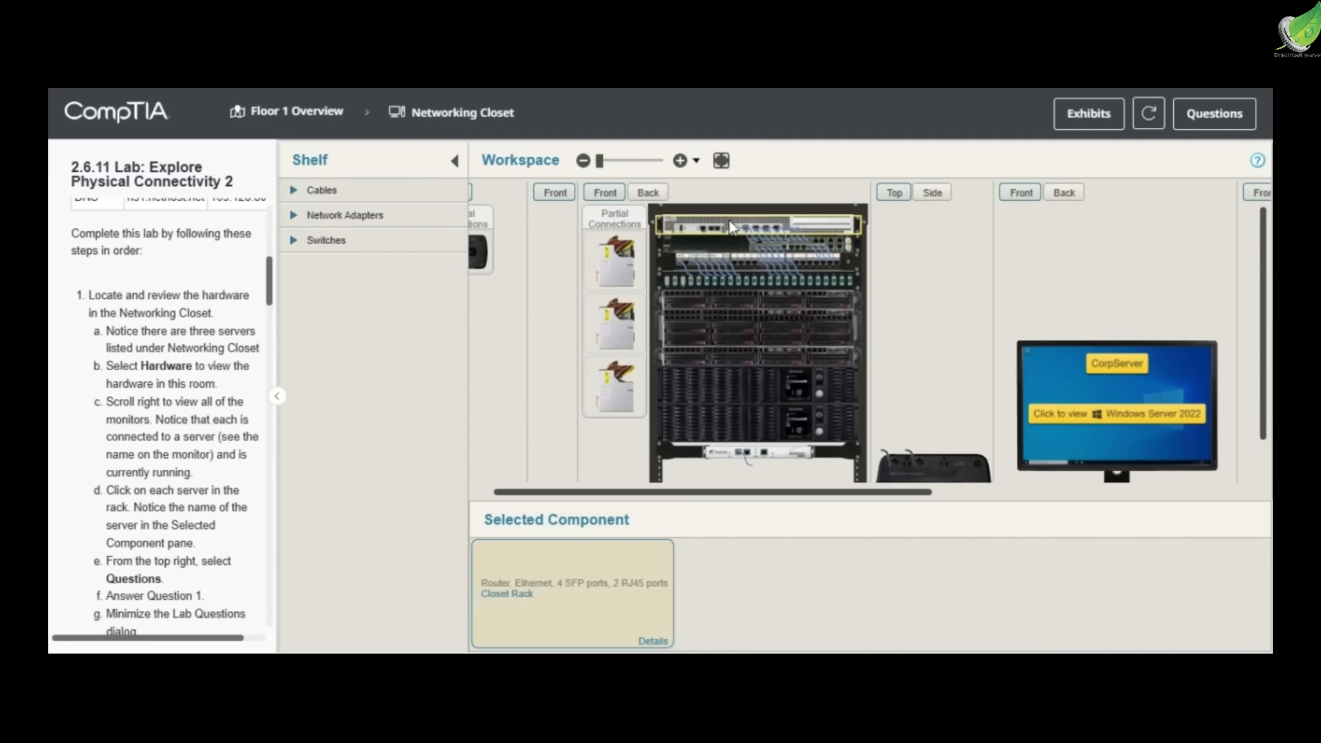
left_click_drag(741, 292, 753, 324)
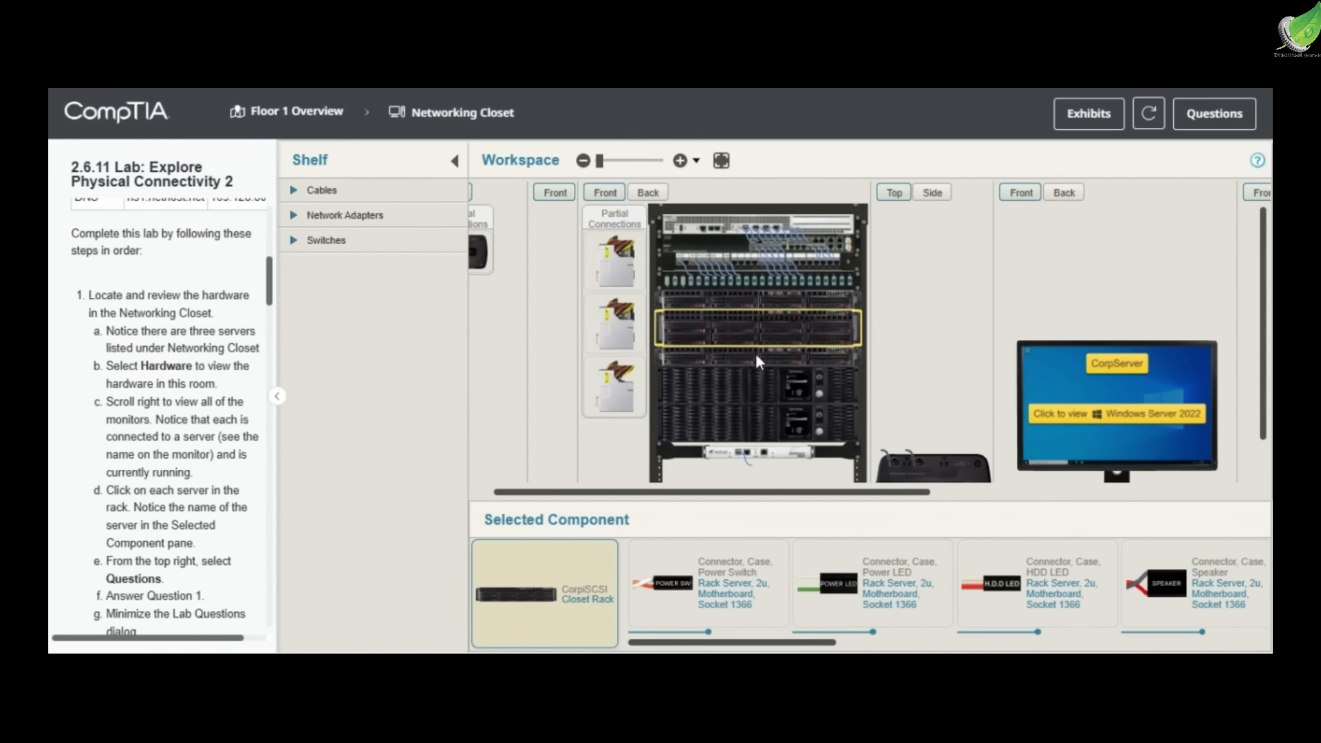
left_click(755, 353)
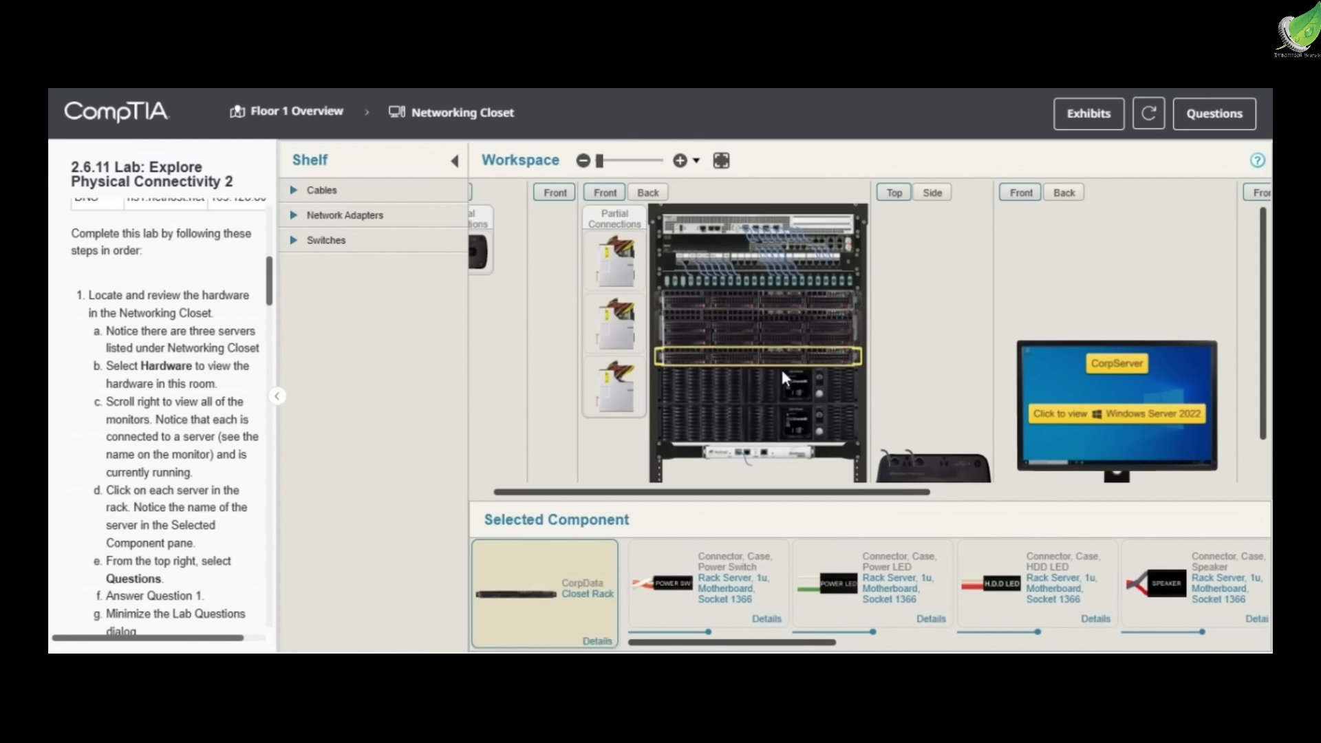
Answer Question 1 with the server order CorpServer, CorpiSCSI, CorpData and minimize the lab questions
left_click(1207, 135)
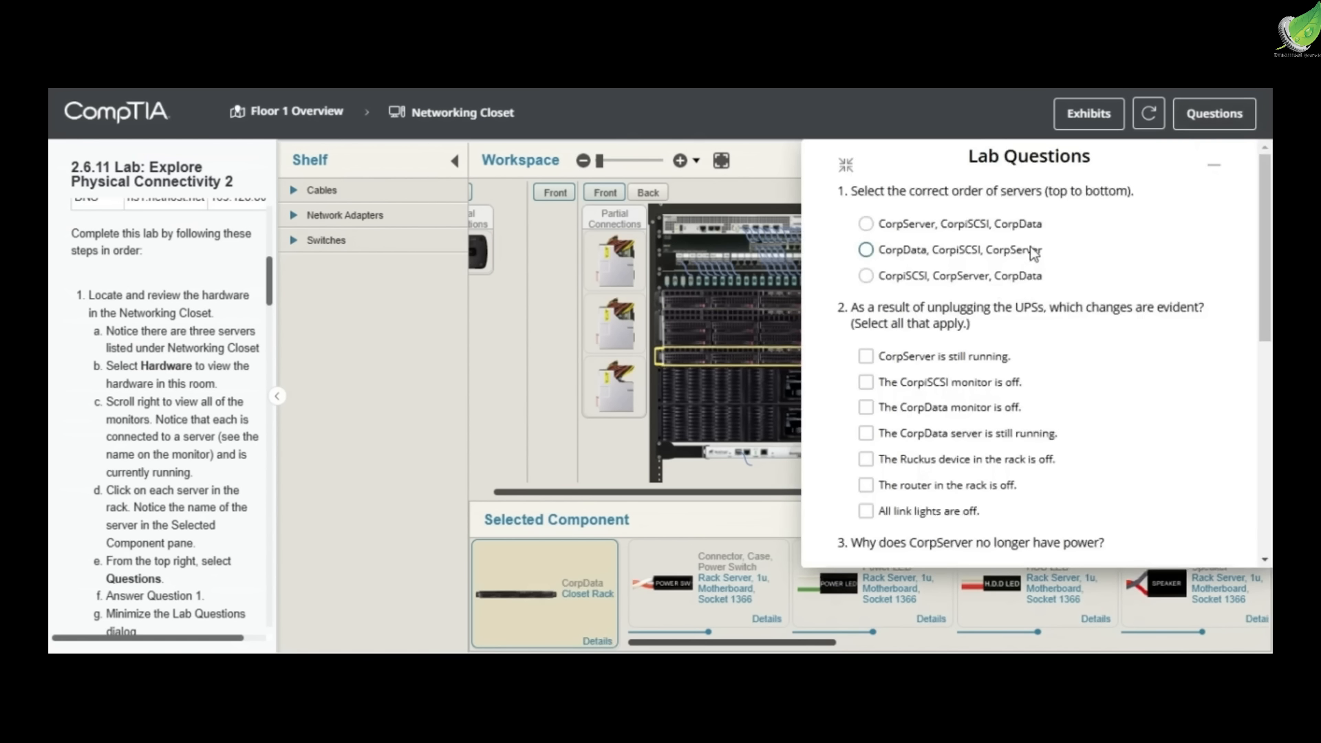
left_click(997, 230)
left_click(1216, 172)
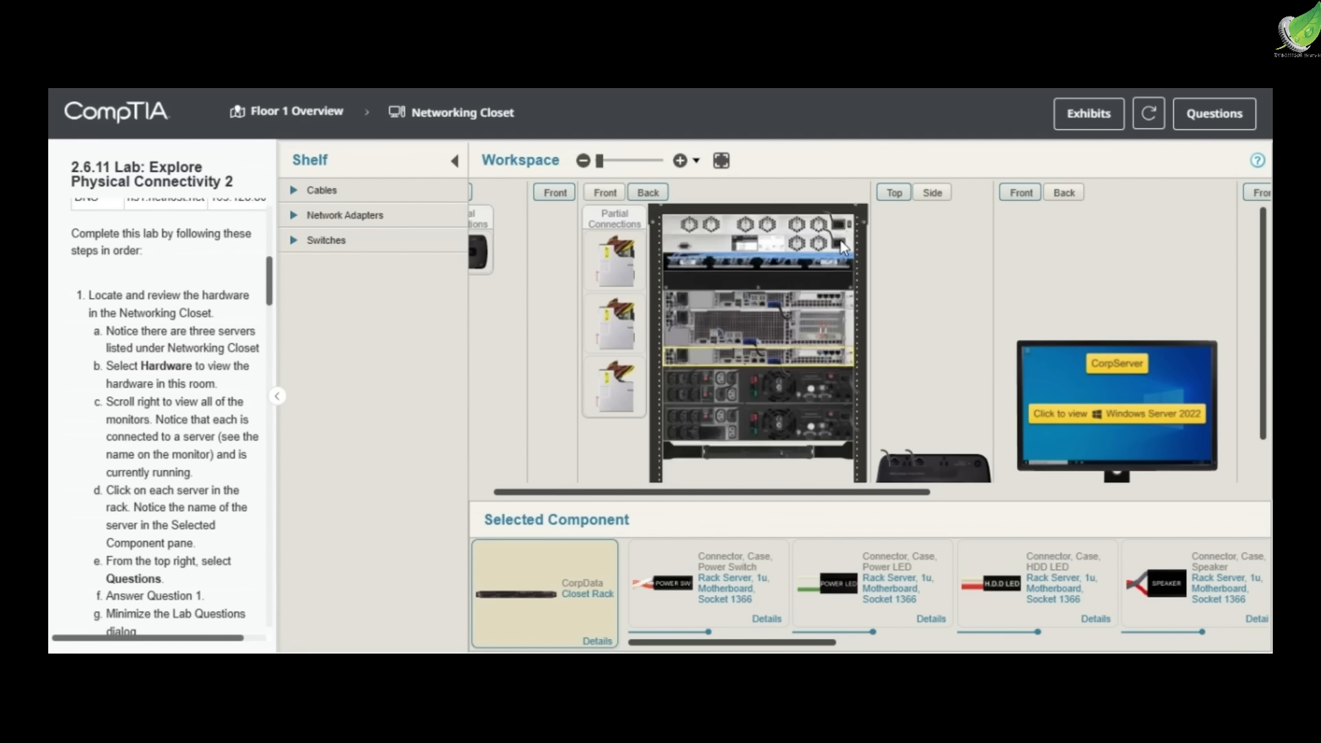
Show the back of the rack and unplug the C14 end of the switch's AC power cable from the rack UPS
left_click(839, 243)
left_click_drag(684, 390, 880, 379)
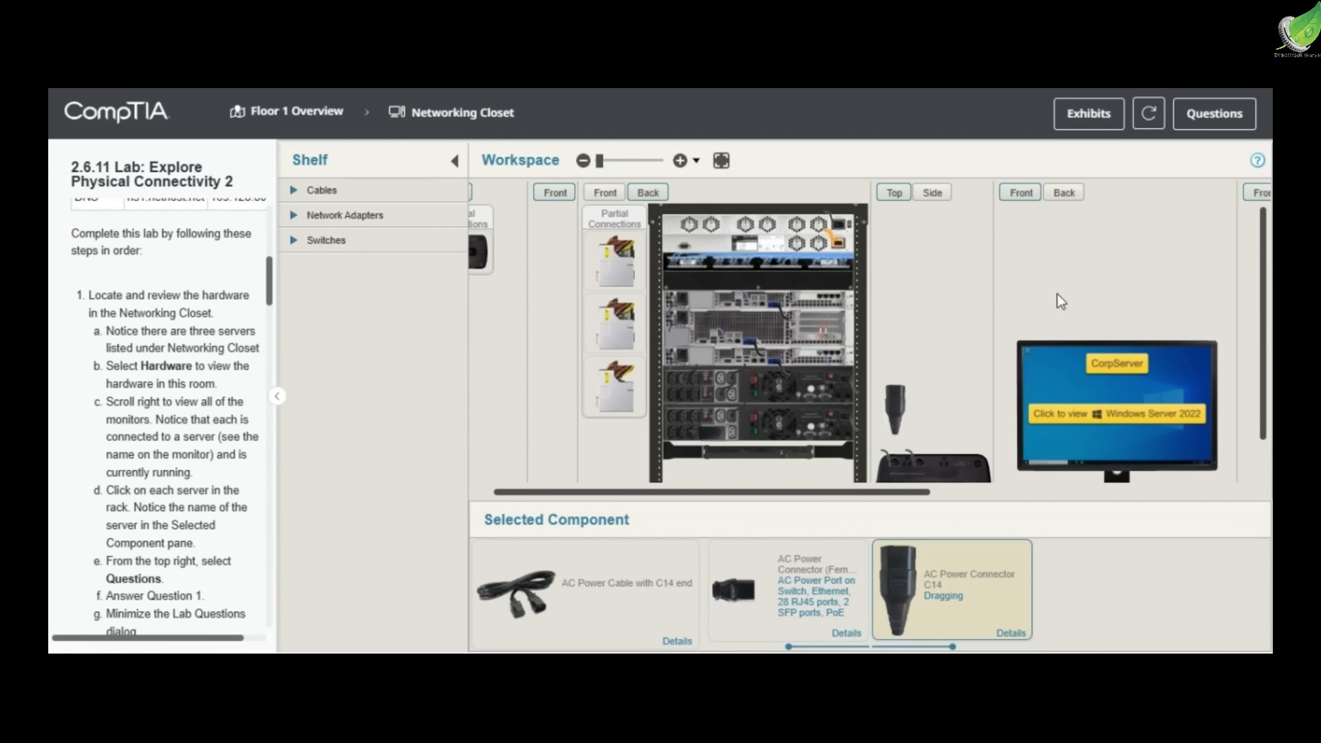
left_click(837, 239)
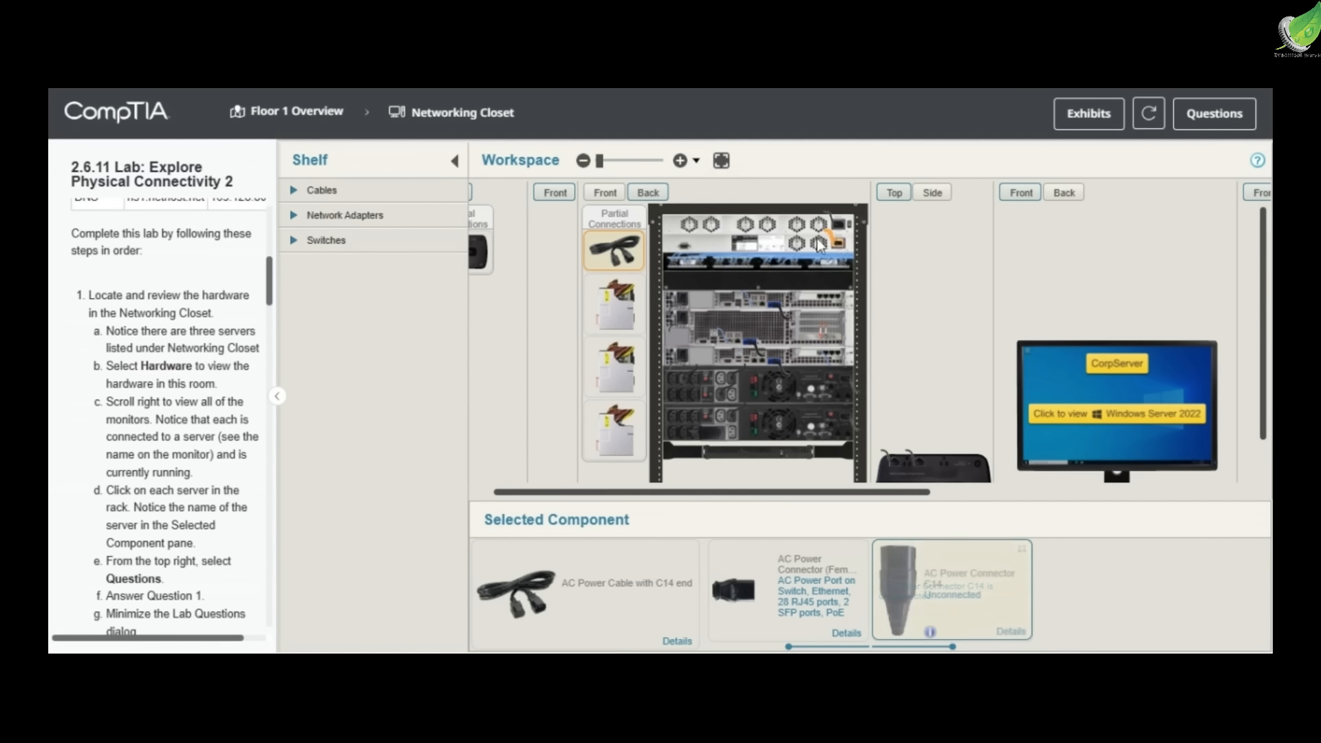
Examine the back and the front of the rack up close for power connections, UPS status and link lights
scroll(812, 244, "up", 3)
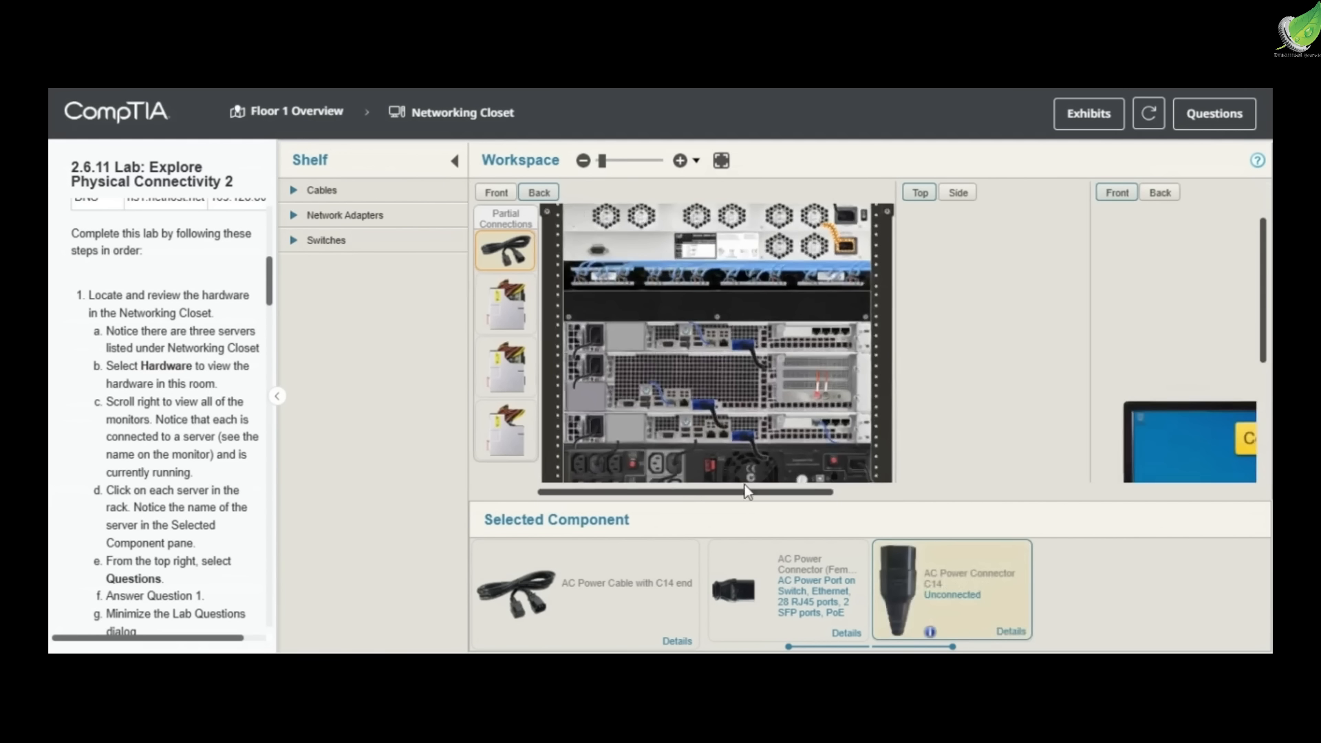
left_click_drag(741, 493, 737, 497)
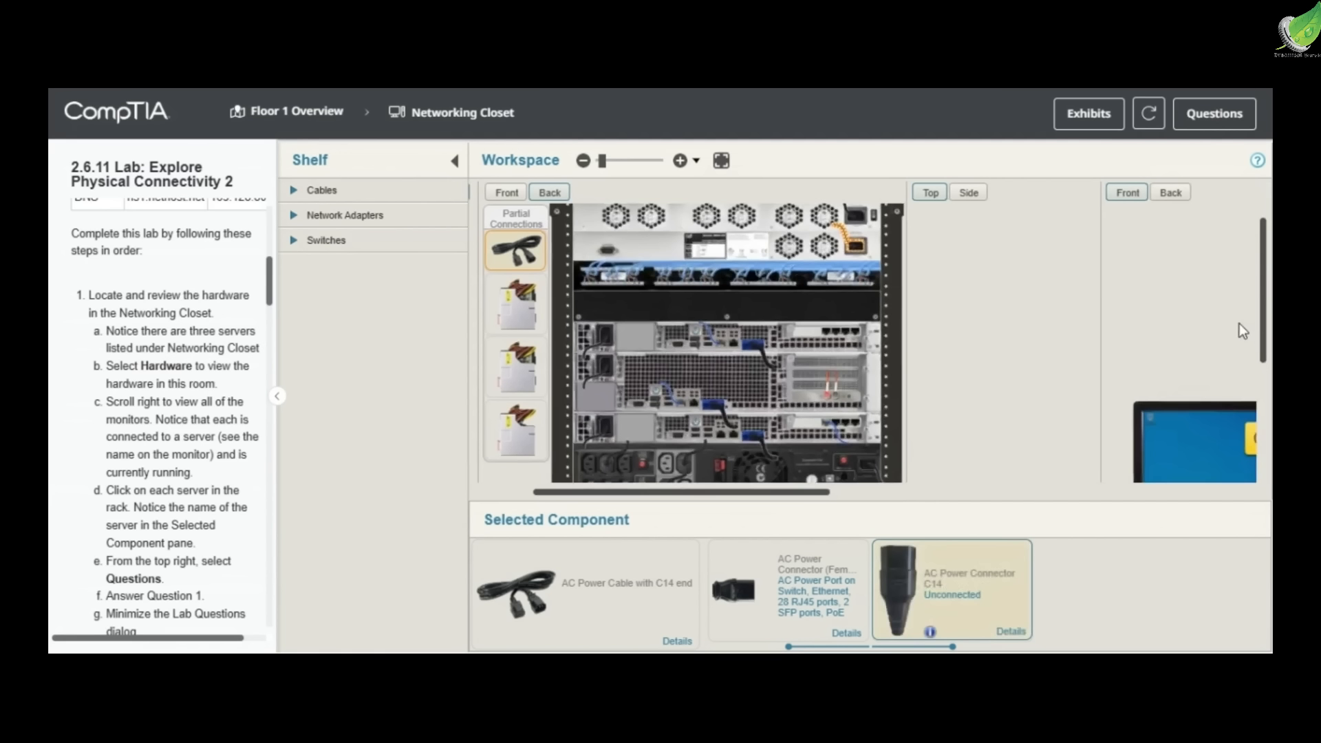
left_click_drag(1261, 319, 1256, 394)
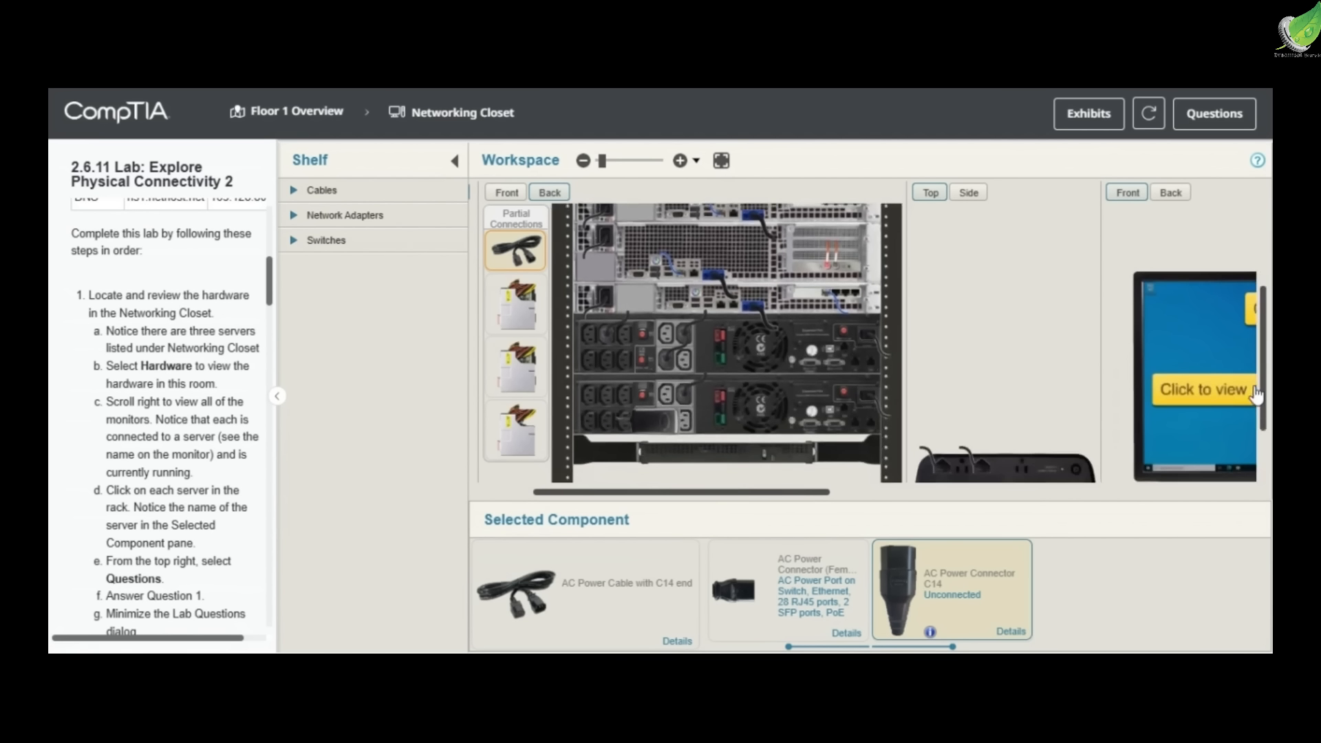
left_click(510, 193)
left_click_drag(1264, 312, 1263, 275)
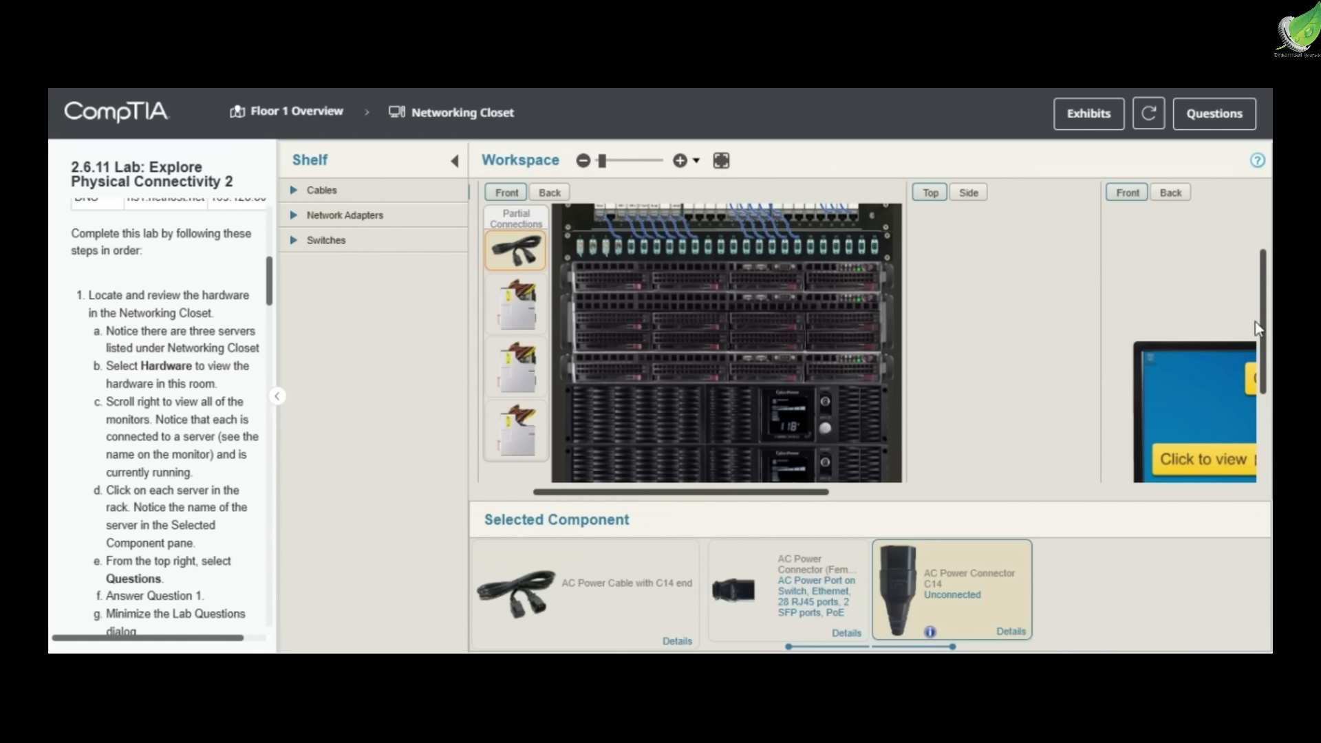
left_click_drag(1261, 315, 1239, 254)
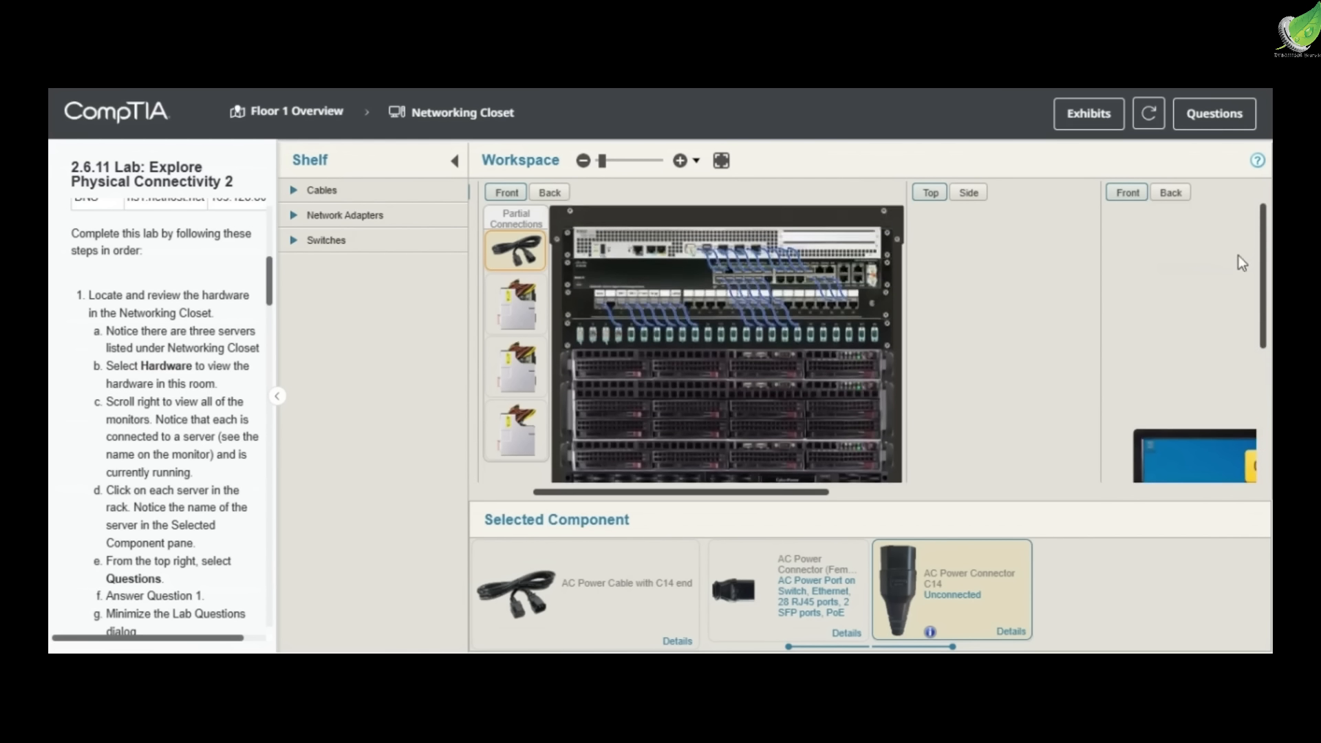
Answer Question 2 with the CorpiSCSI monitor is off, the CorpData server is still running and all link lights are off
left_click(1225, 118)
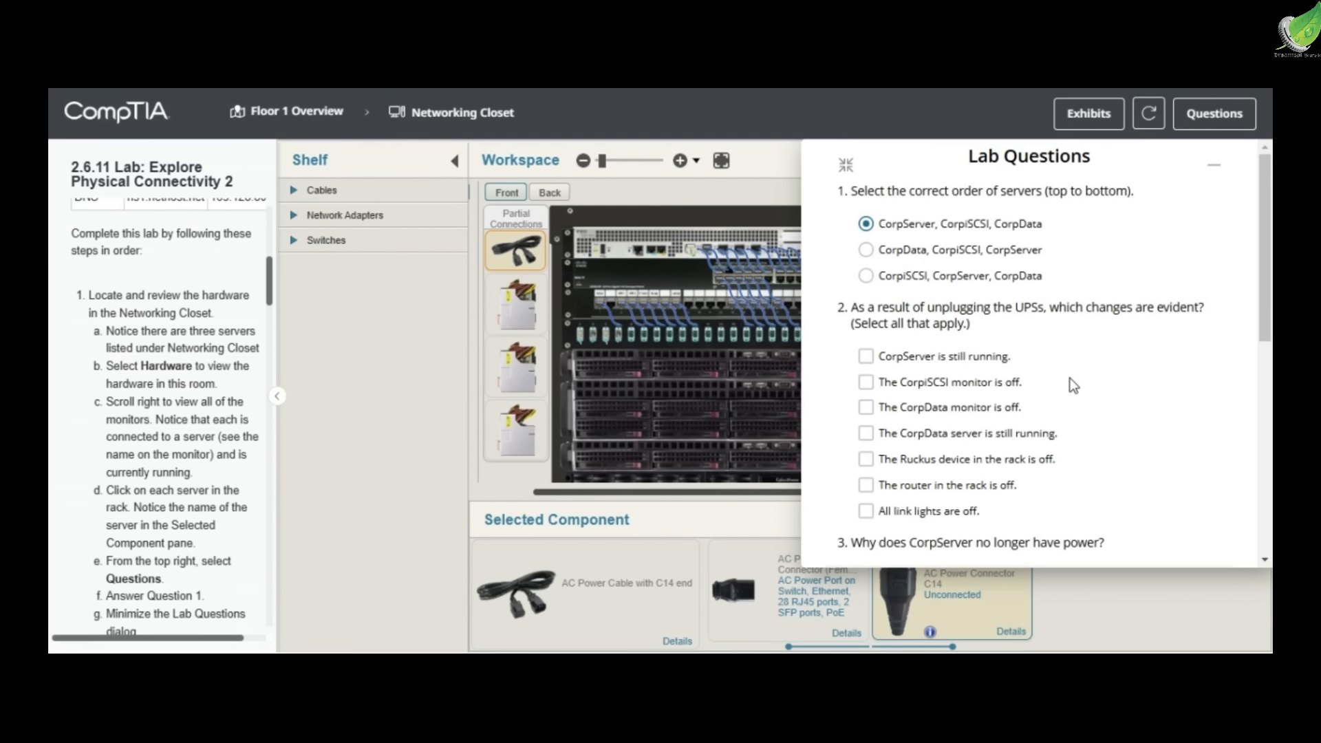
left_click(900, 513)
left_click(957, 390)
left_click(1030, 442)
Answer Question 3 with "It is plugged into the non-critical load bank or surge protection section of a UPS."
scroll(1032, 423, "down", 3)
left_click(1047, 406)
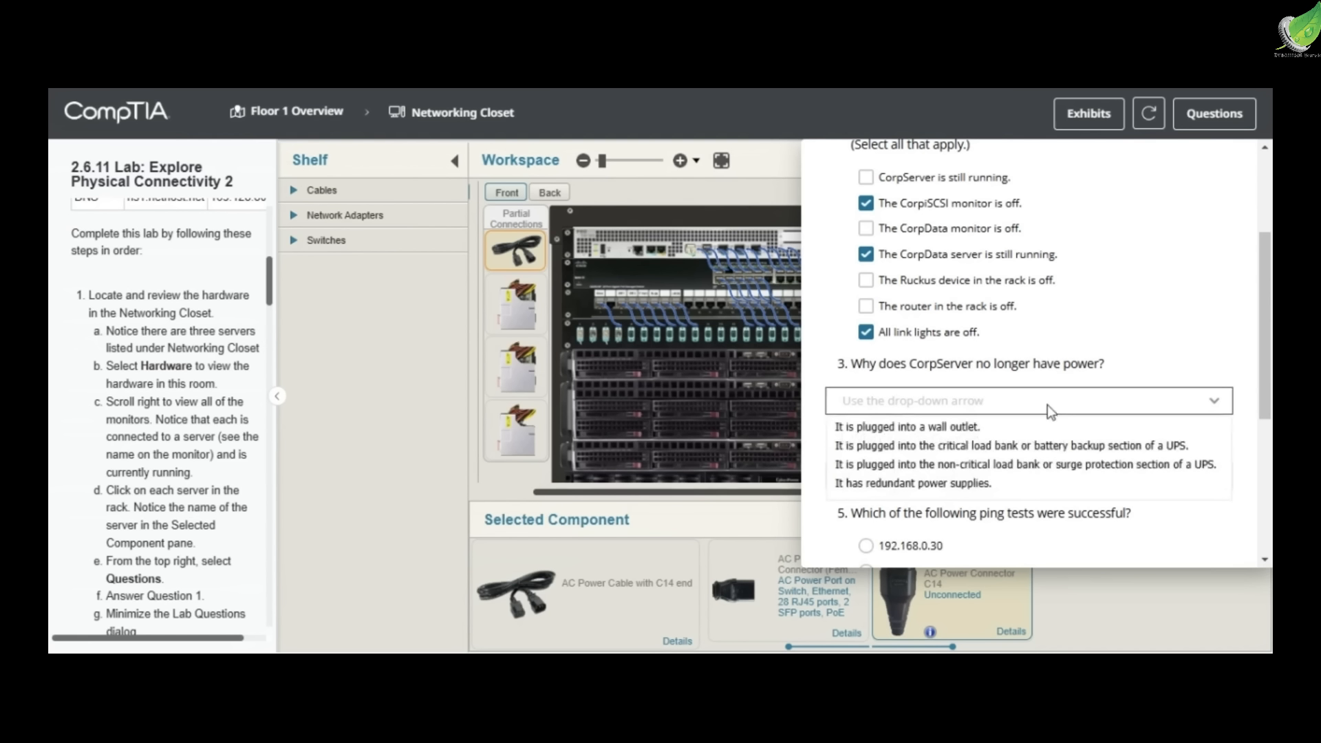
left_click(1016, 461)
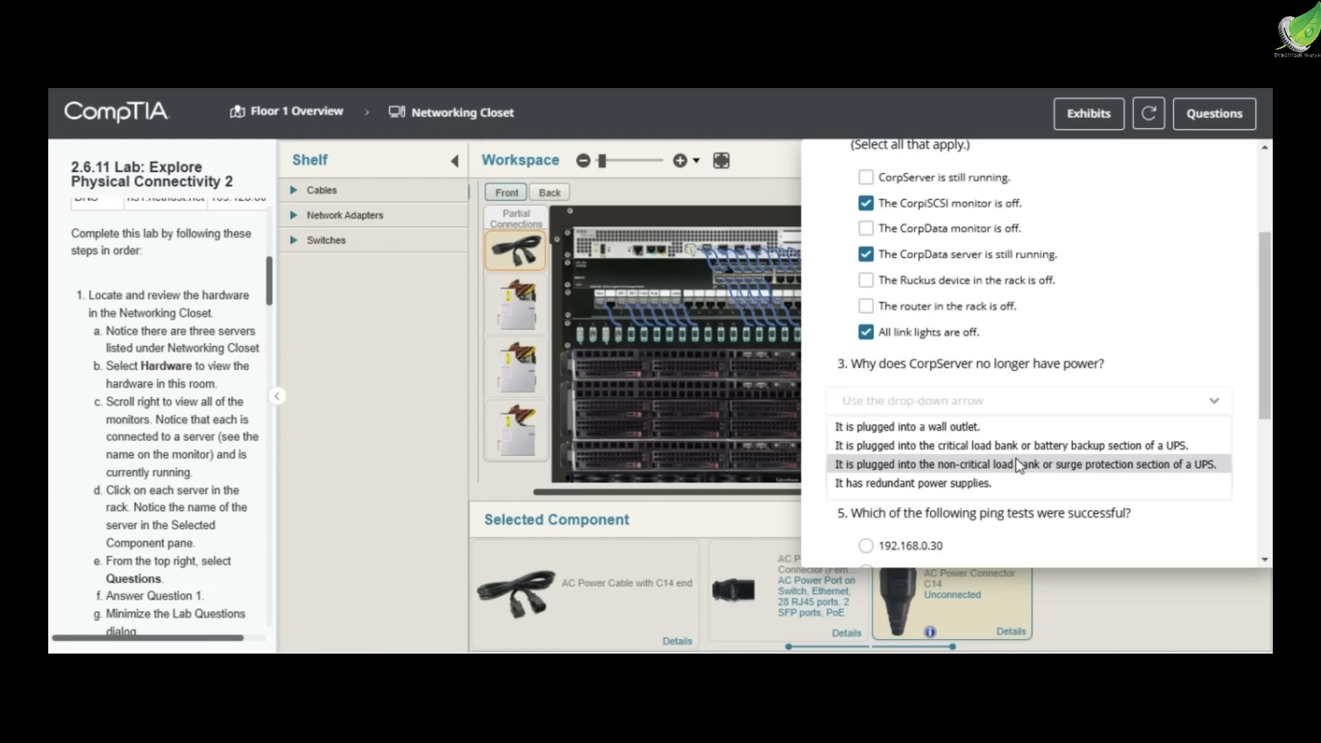
Answer Question 4 with "It is plugged into the critical load bank or battery backup section of a UPS" and minimize the lab questions
left_click(1015, 470)
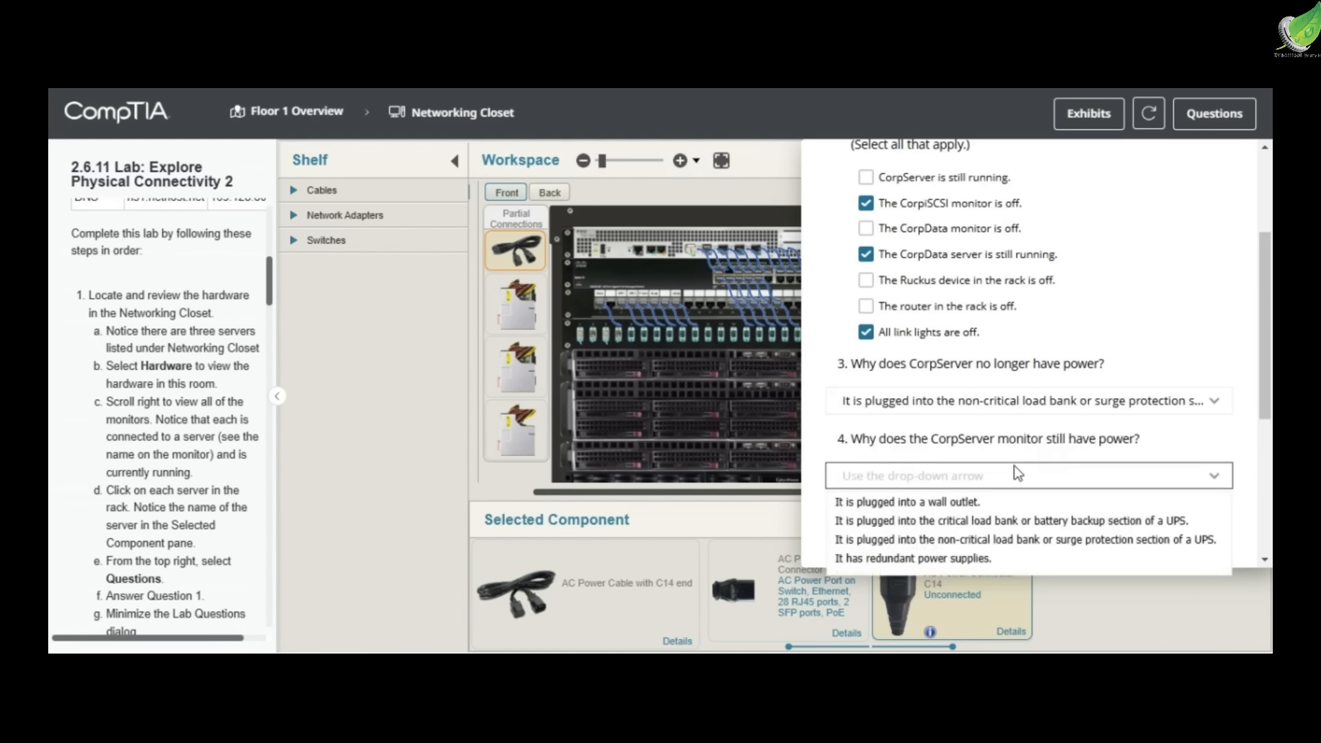
left_click(1015, 512)
scroll(1015, 510, "down", 1)
scroll(1014, 510, "down", 2)
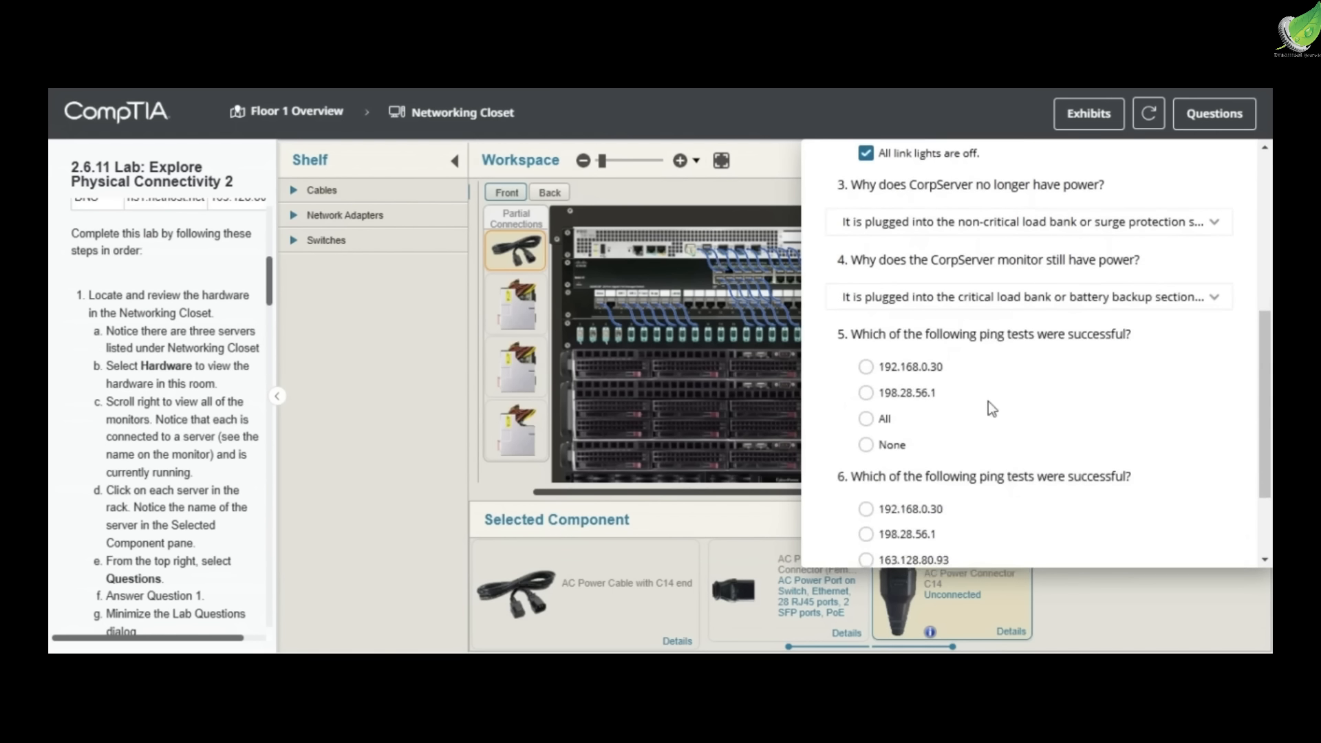
scroll(1101, 296, "up", 5)
left_click(1230, 166)
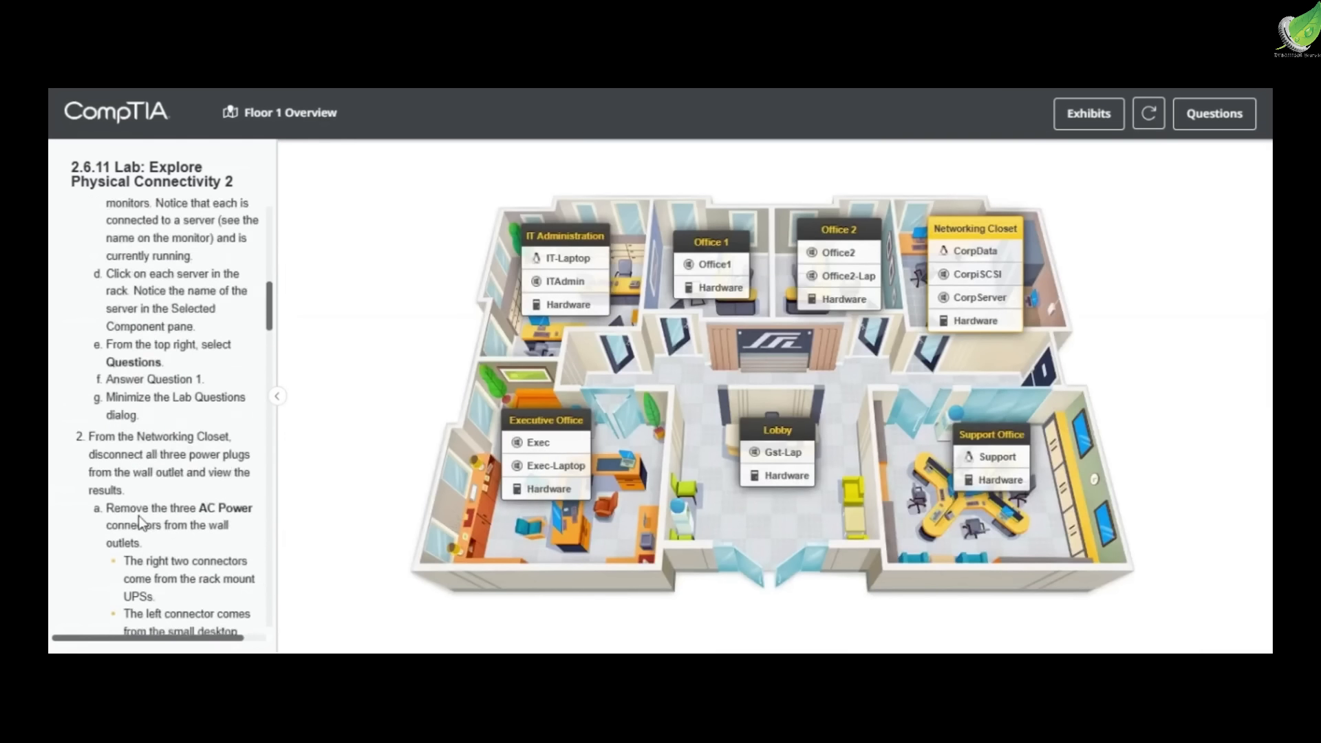
Review lab instruction 5, then open the CorpData computer from the Floor 1 overview and start a terminal
scroll(138, 515, "down", 3)
scroll(140, 513, "down", 6)
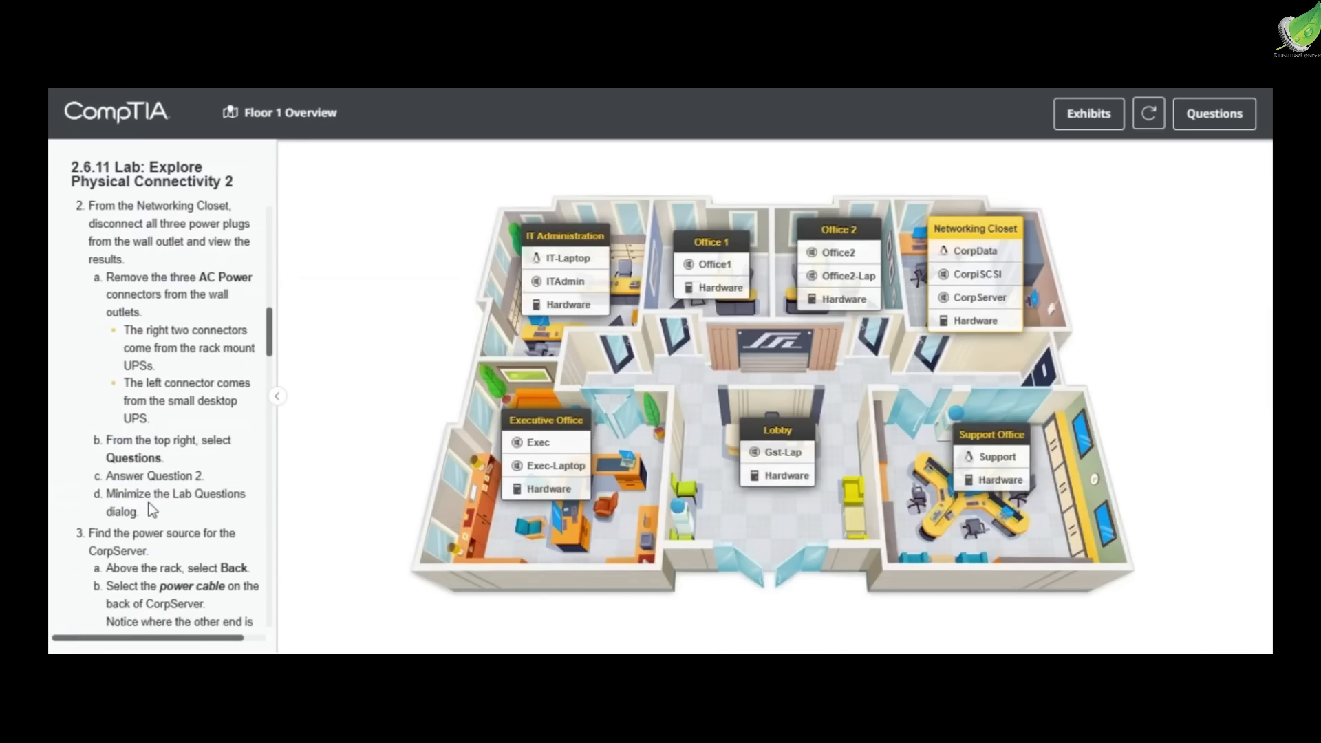
scroll(148, 502, "down", 6)
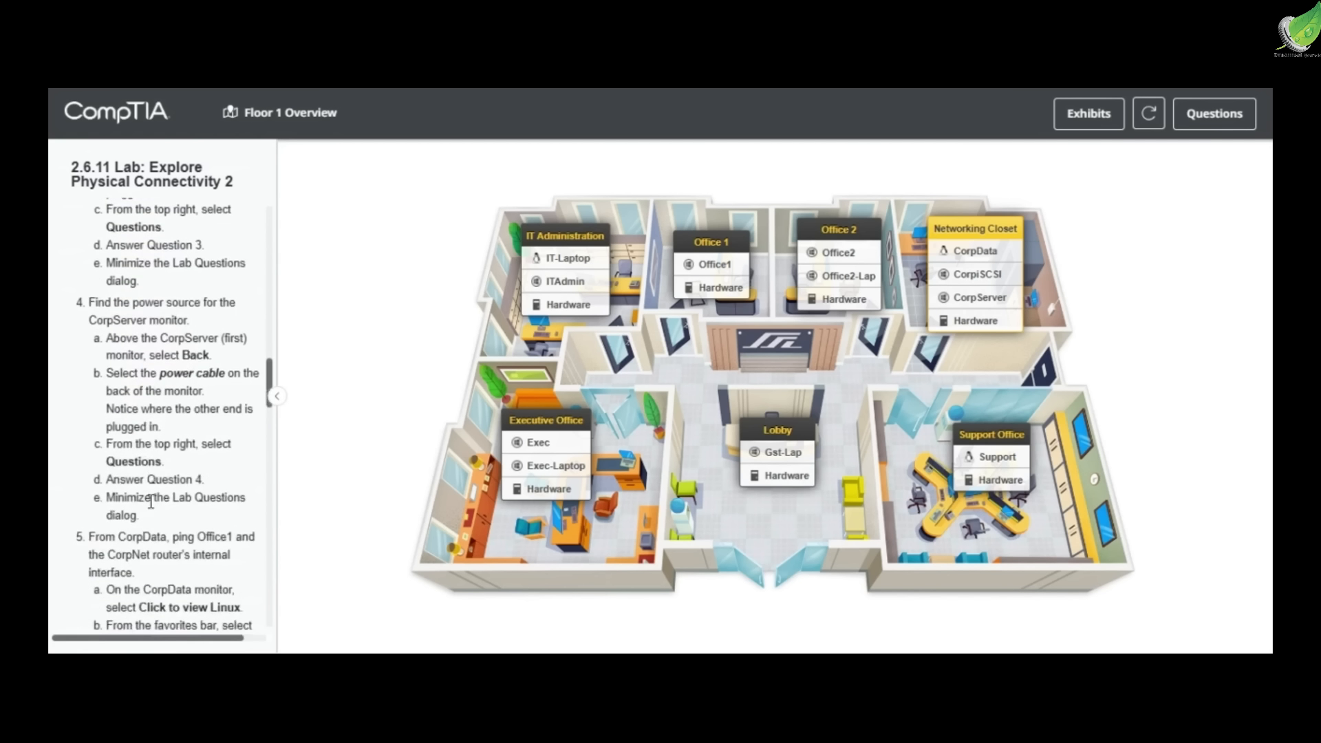
left_click_drag(138, 428, 245, 428)
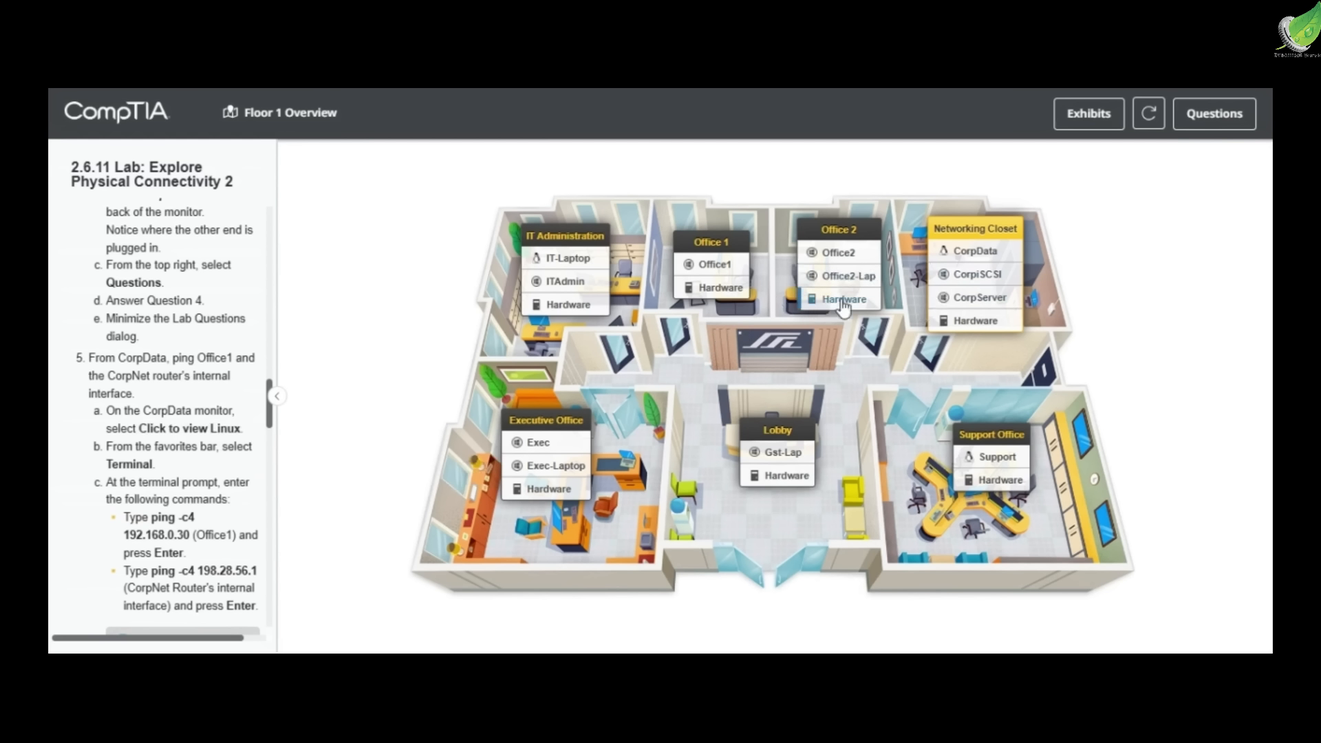
left_click(982, 255)
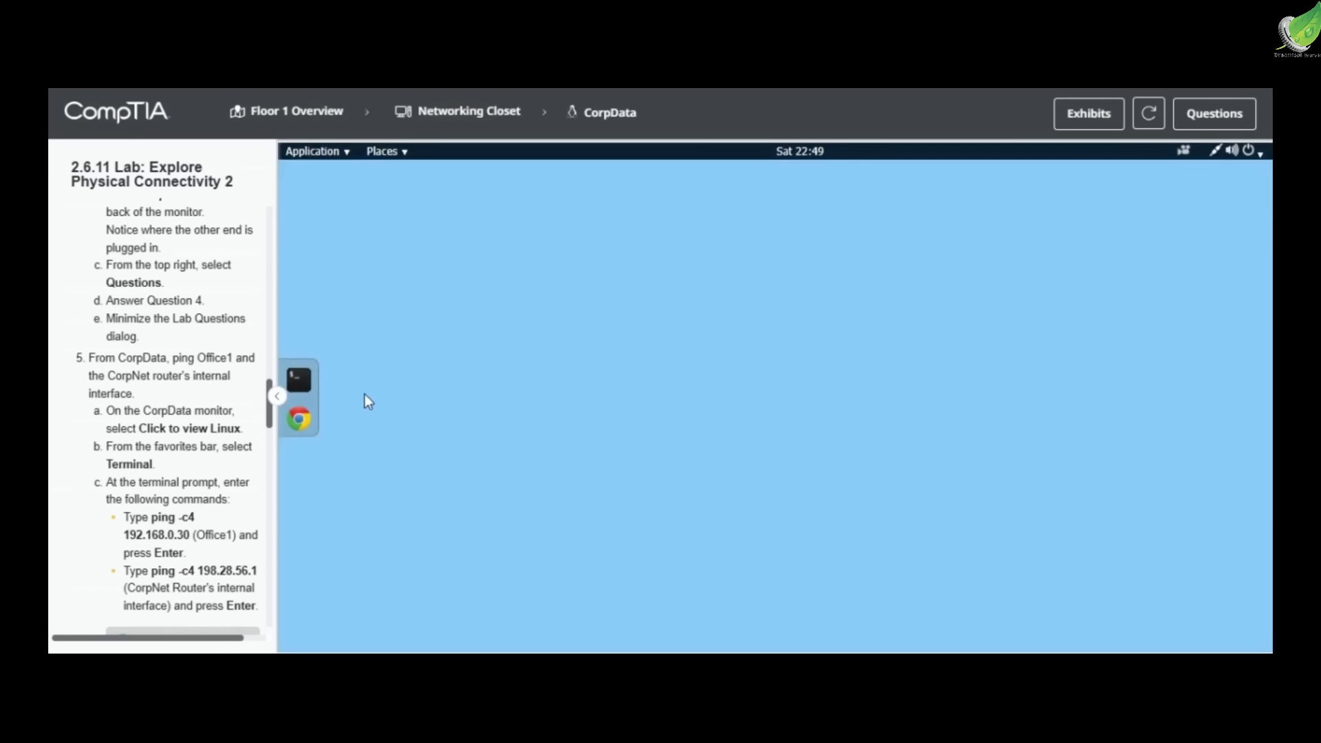
left_click(291, 379)
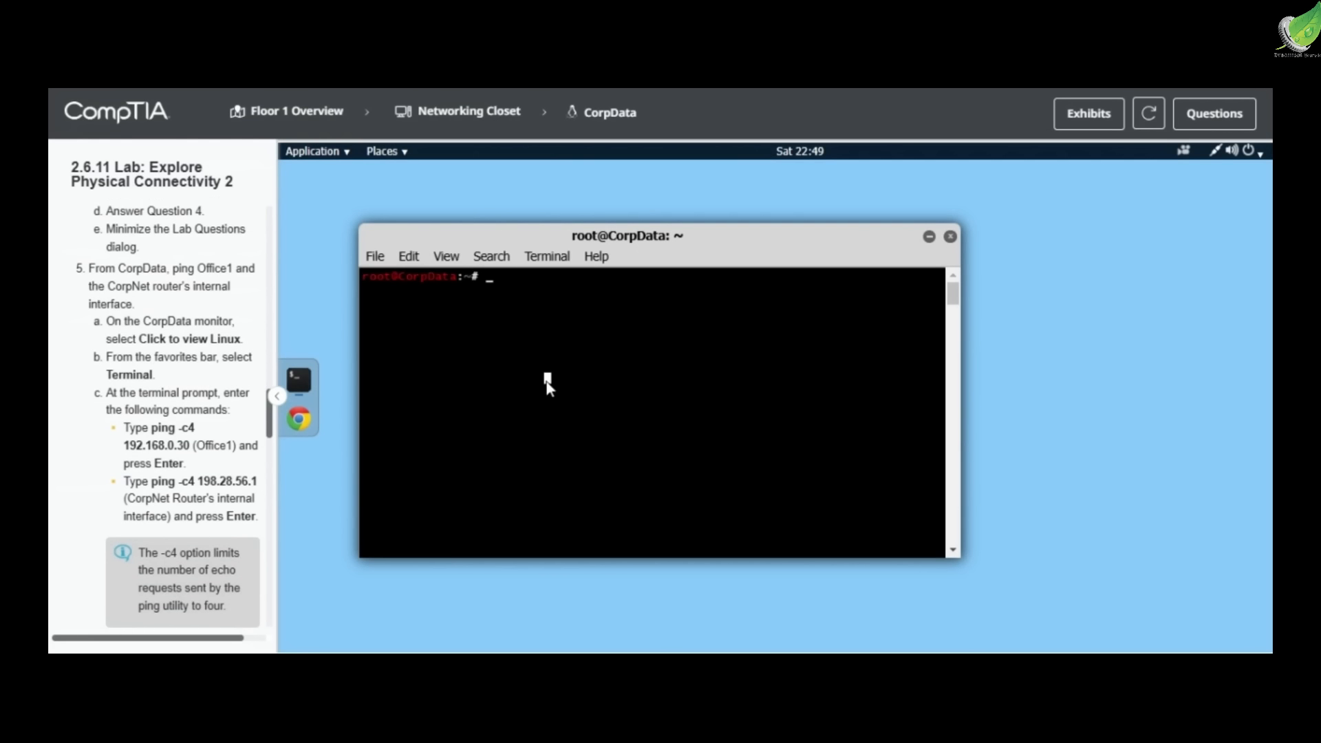
Ping Office1 at 192.168.0.30 from CorpData with four echo requests (ping -c4)
type("ping -c4 192.168.0.30")
key("Return")
Ping the CorpNet router's internal interface at 198.28.56.1 with four echo requests (ping -c4)
type("ping -c")
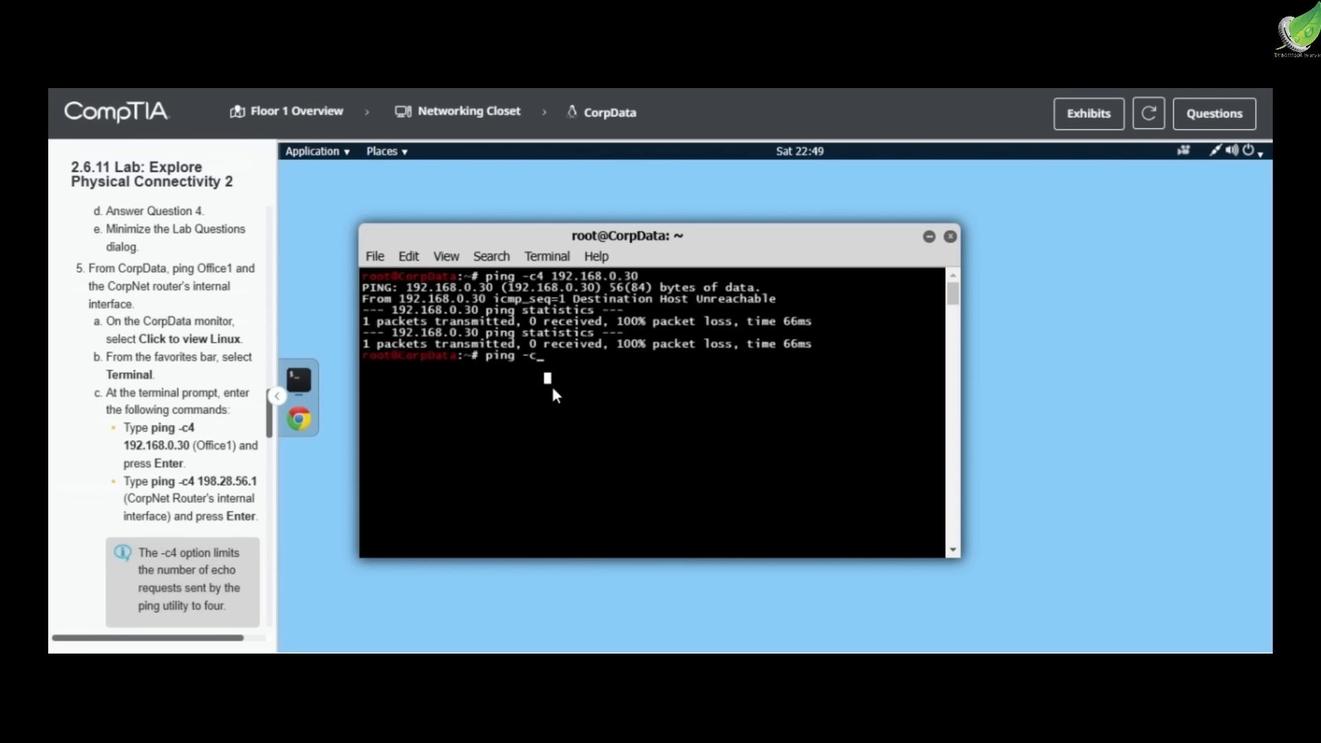
type("4 198.28.56.1")
key("Return")
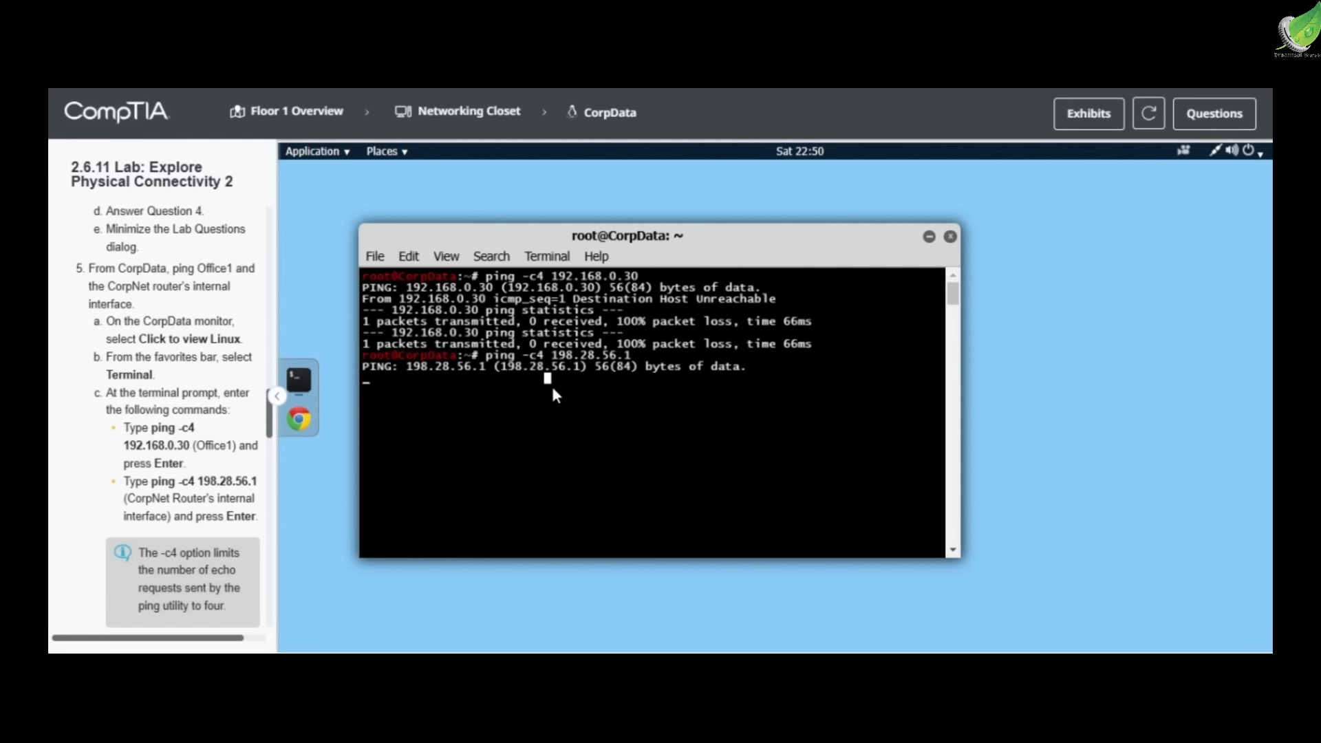
Review the packet statistics of both pings and answer Question 5 with None
type("ping")
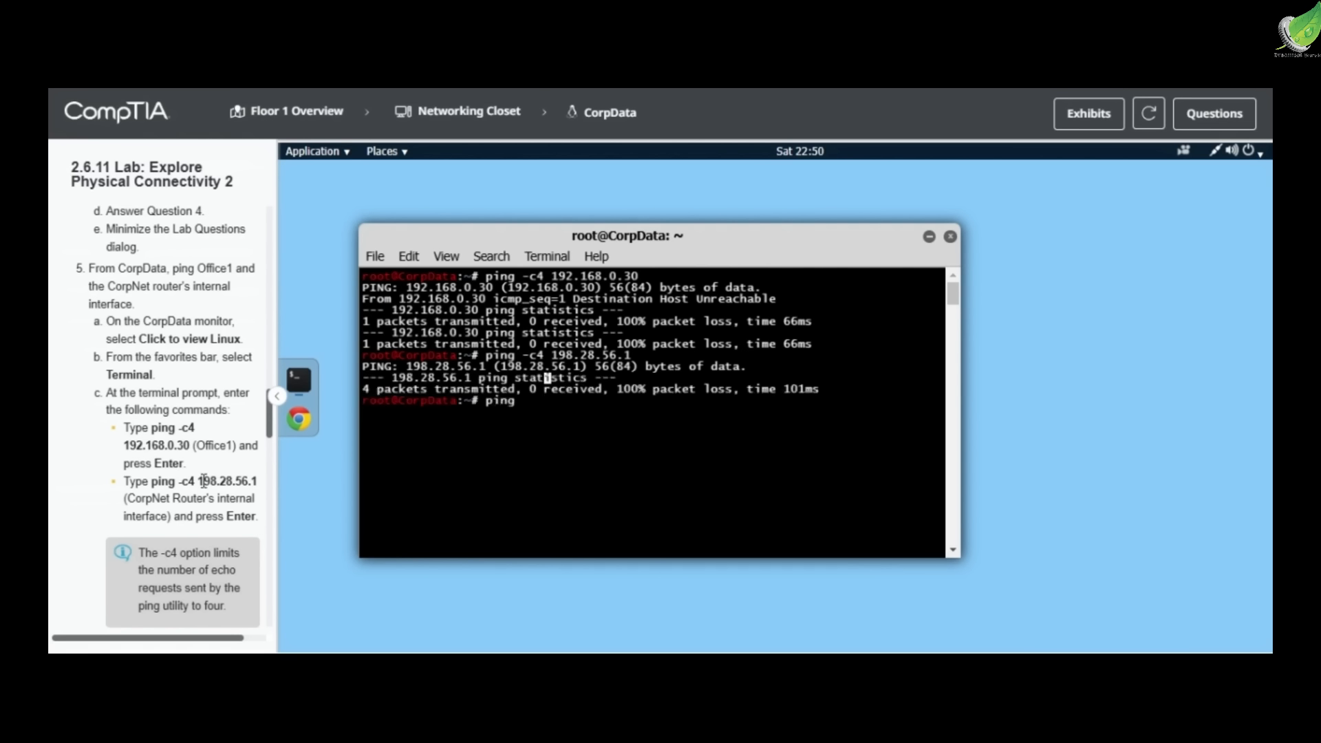
scroll(204, 481, "down", 5)
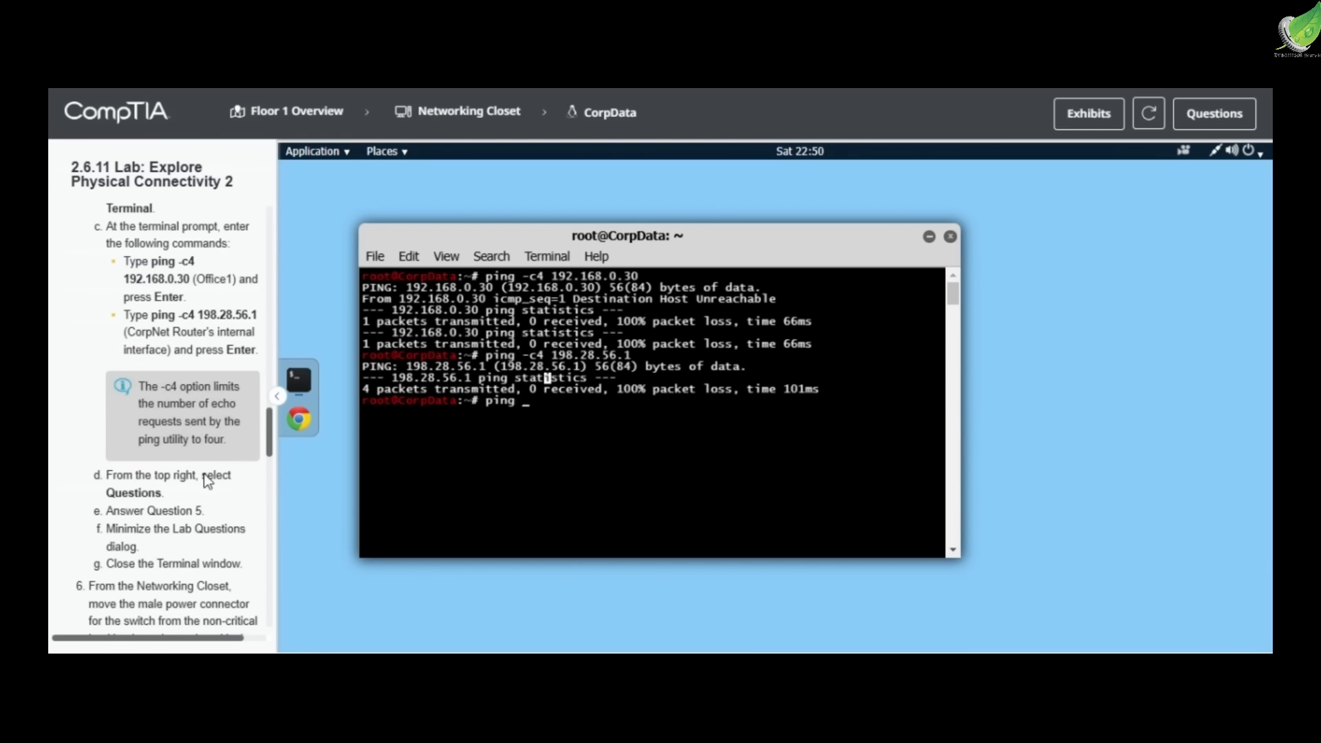
left_click_drag(612, 322, 740, 322)
left_click_drag(592, 344, 727, 344)
left_click_drag(605, 390, 718, 400)
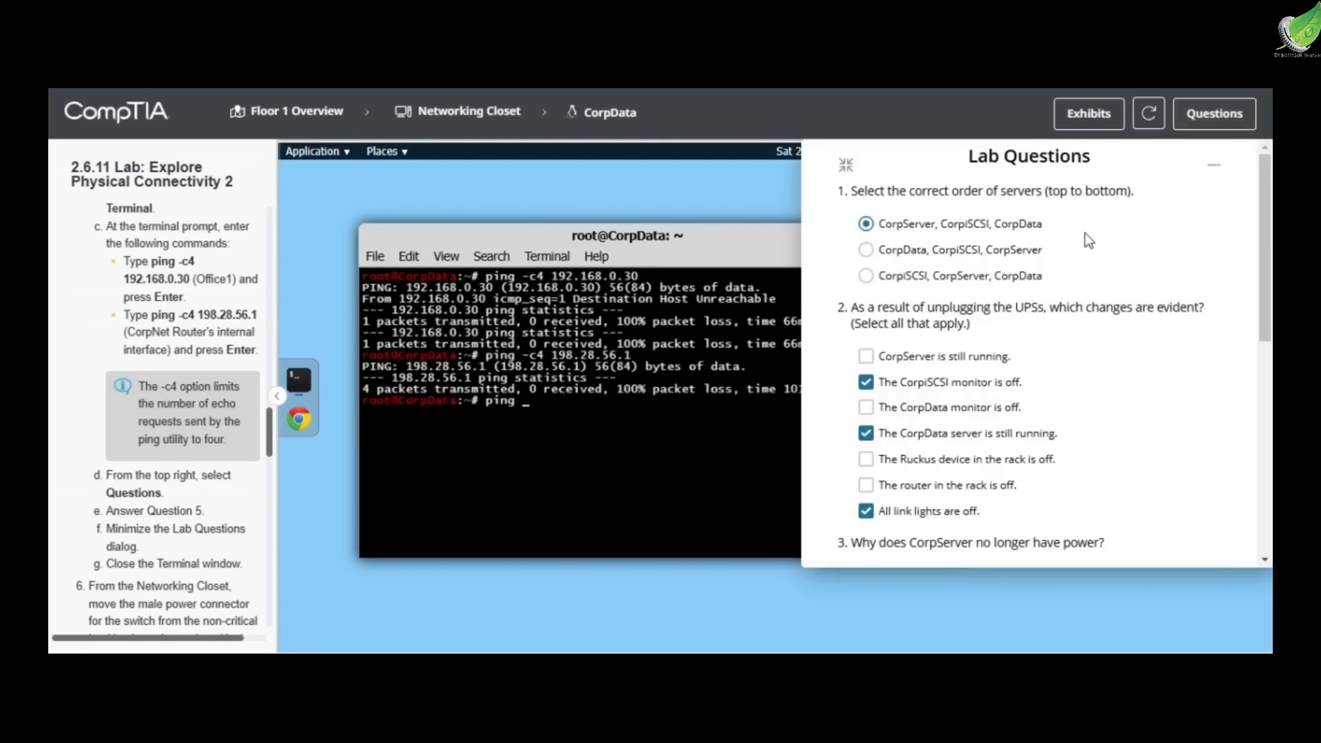
scroll(1032, 330, "down", 5)
left_click(906, 320)
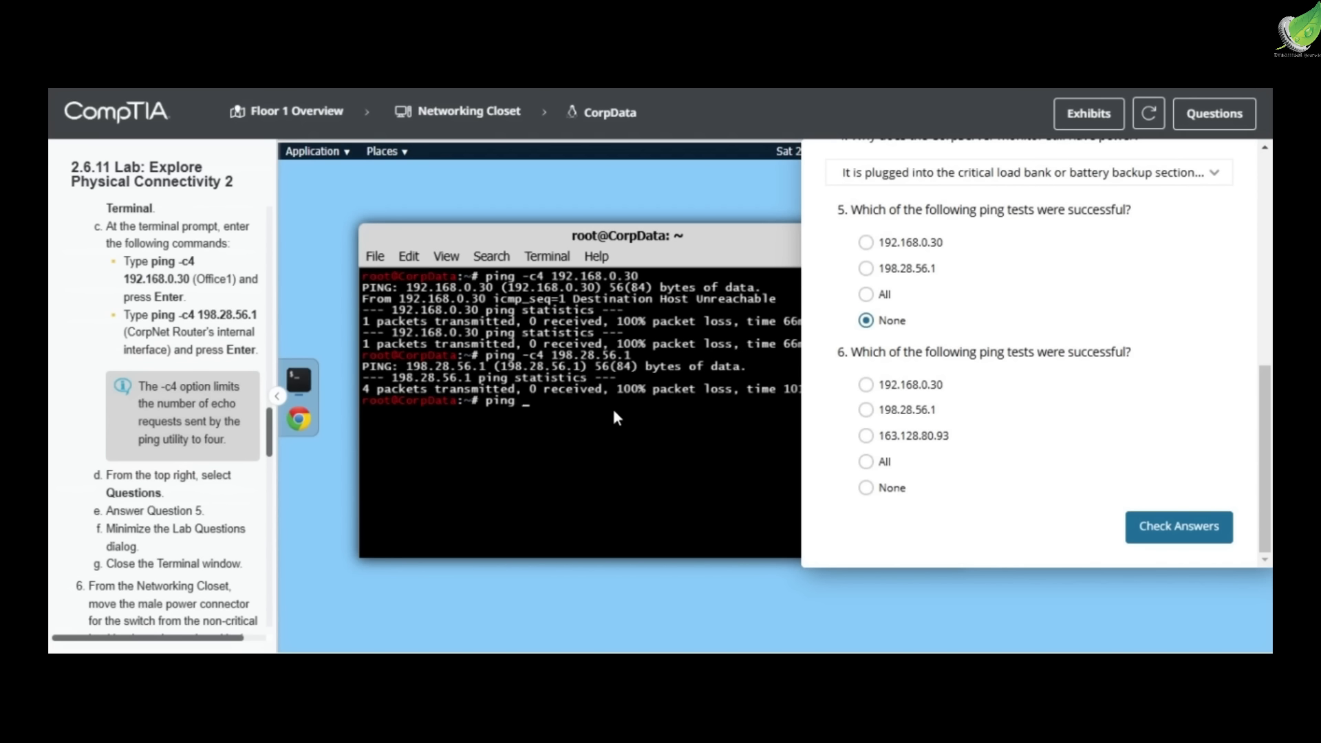
Repeat the four-request ping to Office1 at 192.168.0.30
type("-c4 192.168.0.30")
key("Return")
Ping 198.28.56.1 without a request limit, stop the ping and answer Question 6 with All
type("pi")
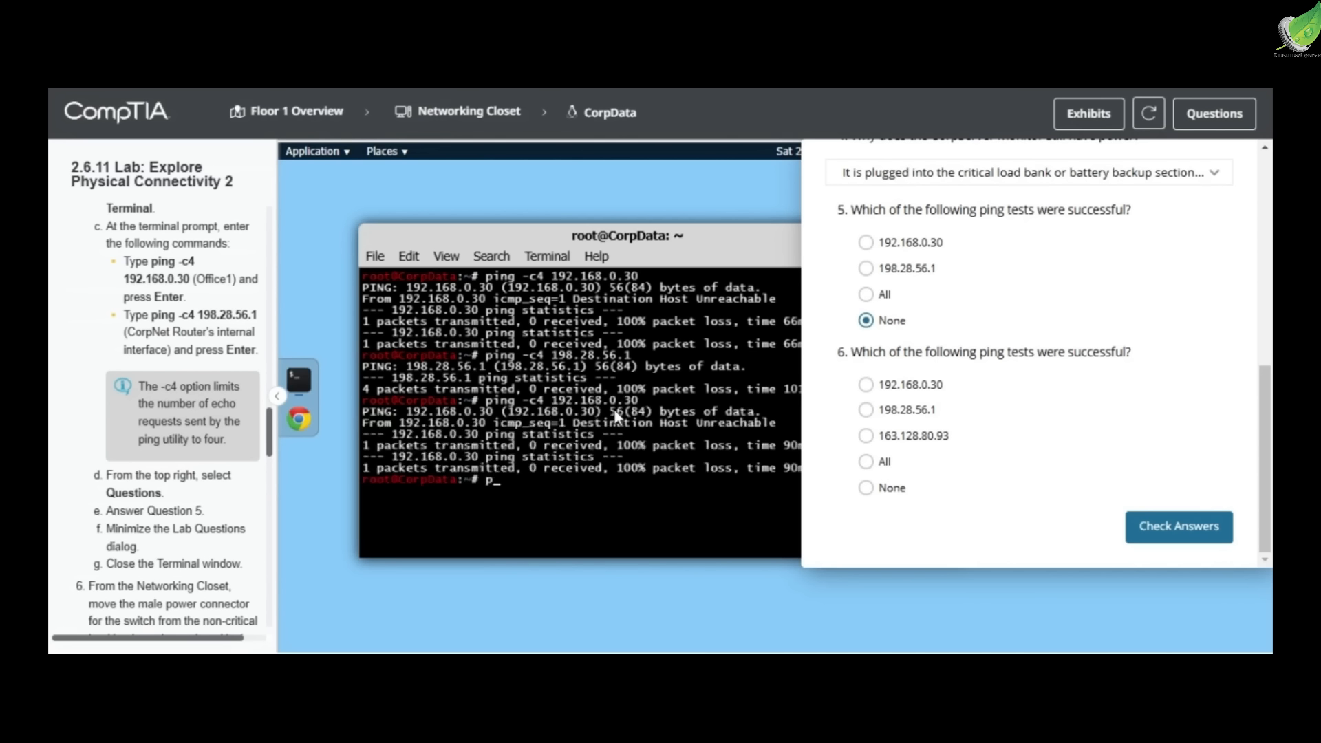
type("ng 198.28.56.1")
key("Return")
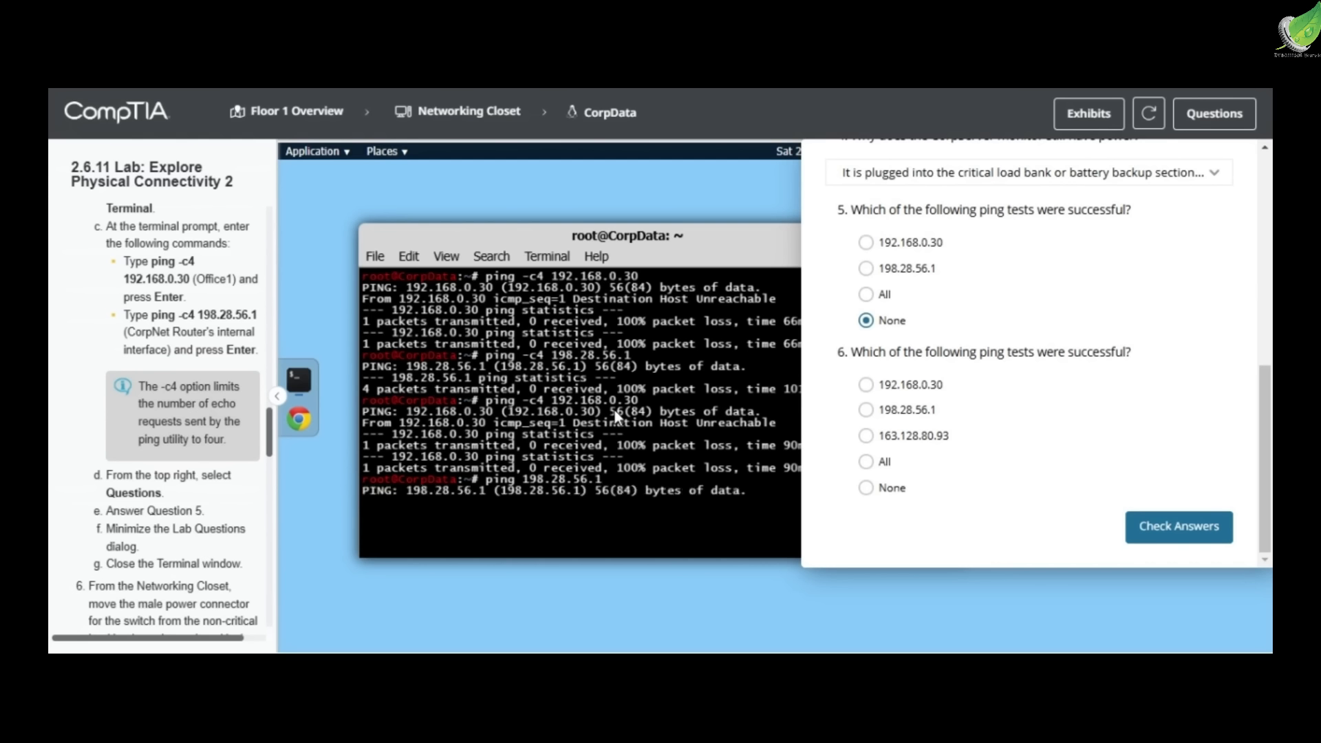
key("ctrl+c")
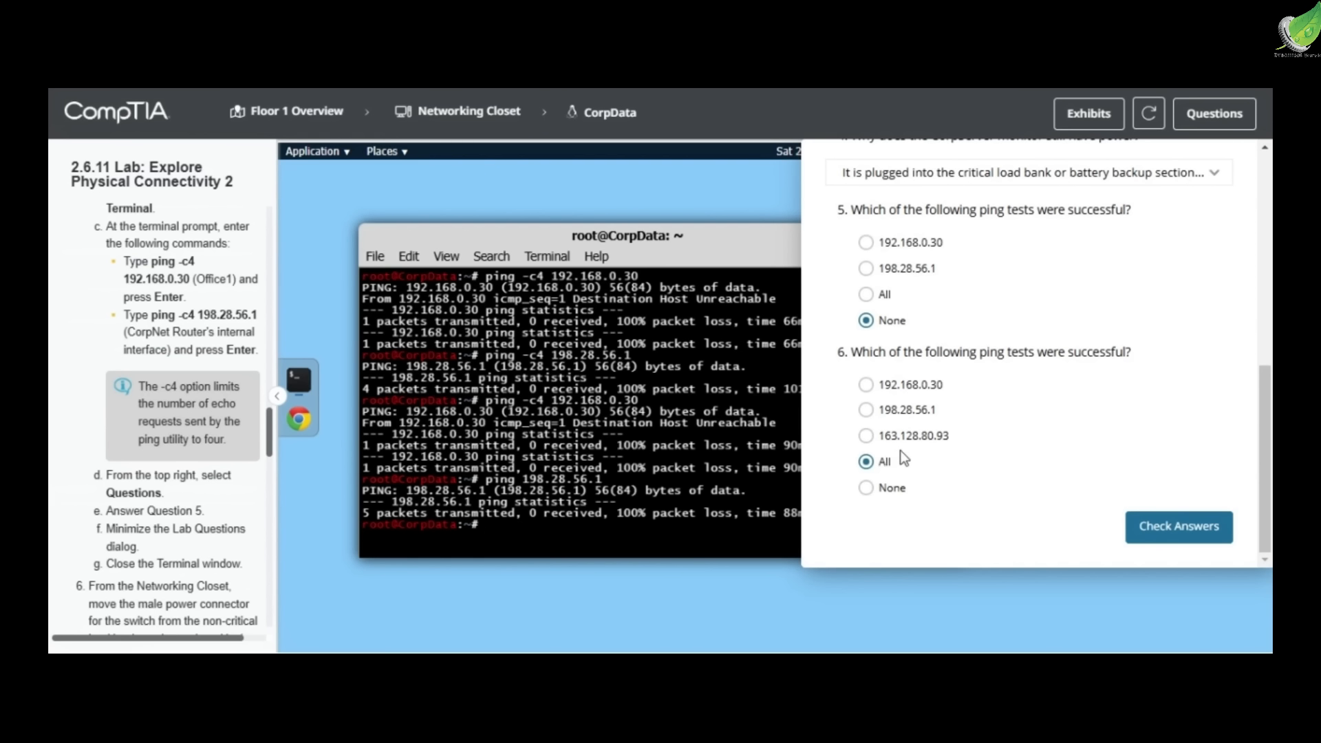
Return to the Floor 1 overview, minimize the lab questions and open the Networking Closet hardware
left_click(329, 118)
scroll(1008, 212, "up", 10)
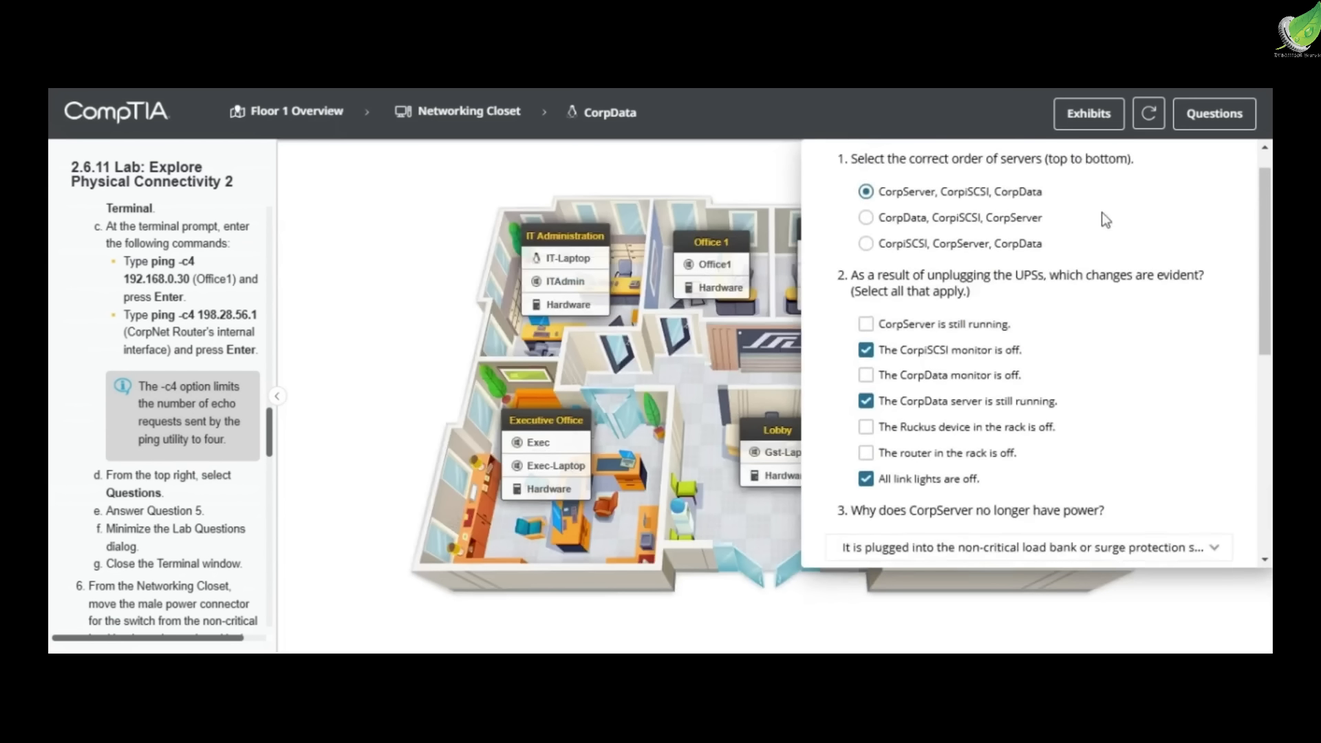
left_click(1213, 160)
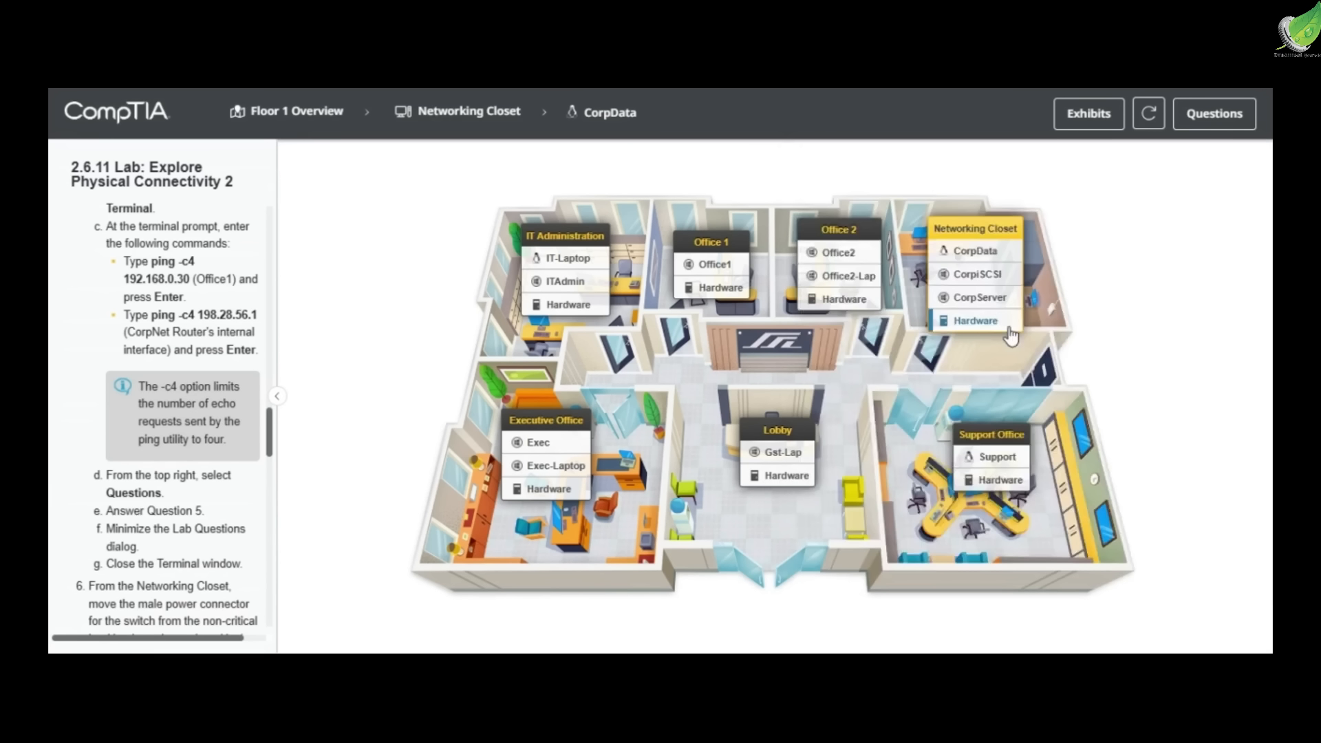
left_click(976, 321)
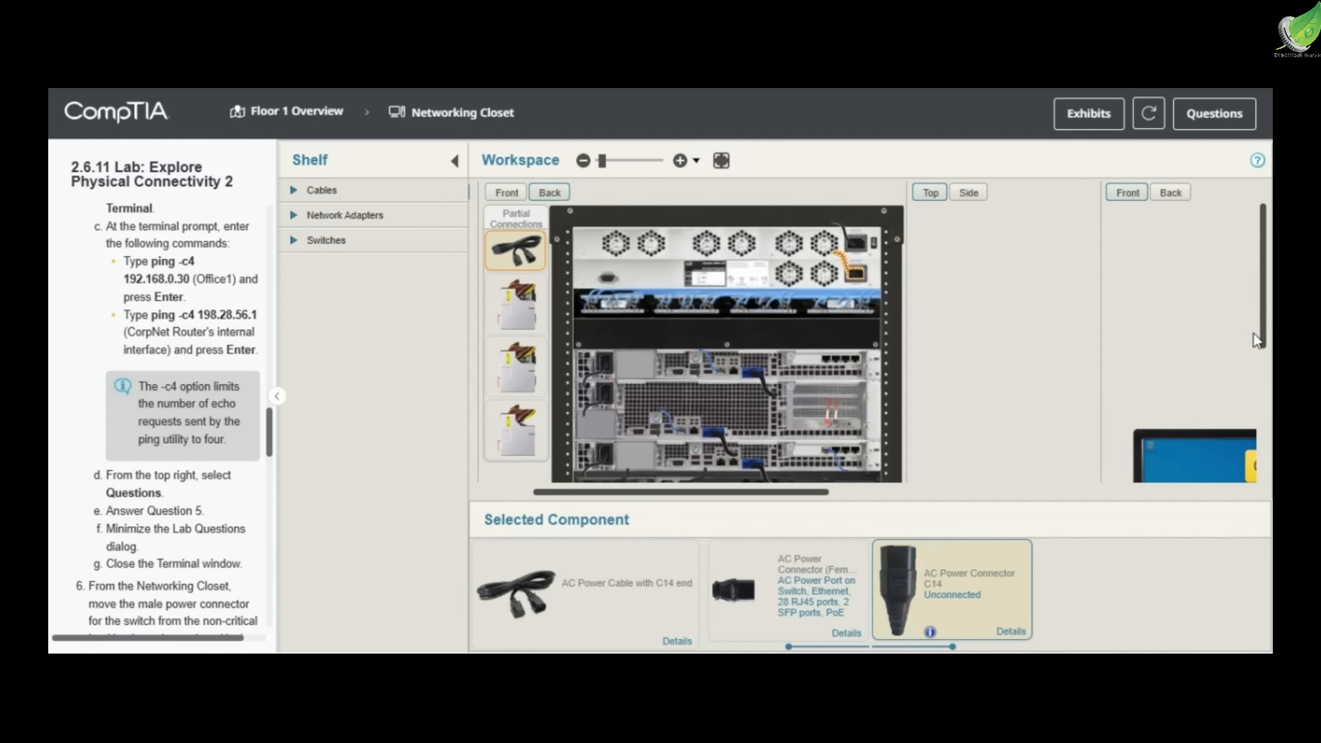
Plug the C14 end of the switch's power cable into a Power Always On outlet of the lower rack-mount UPS and inspect the connection
scroll(1258, 333, "down", 3)
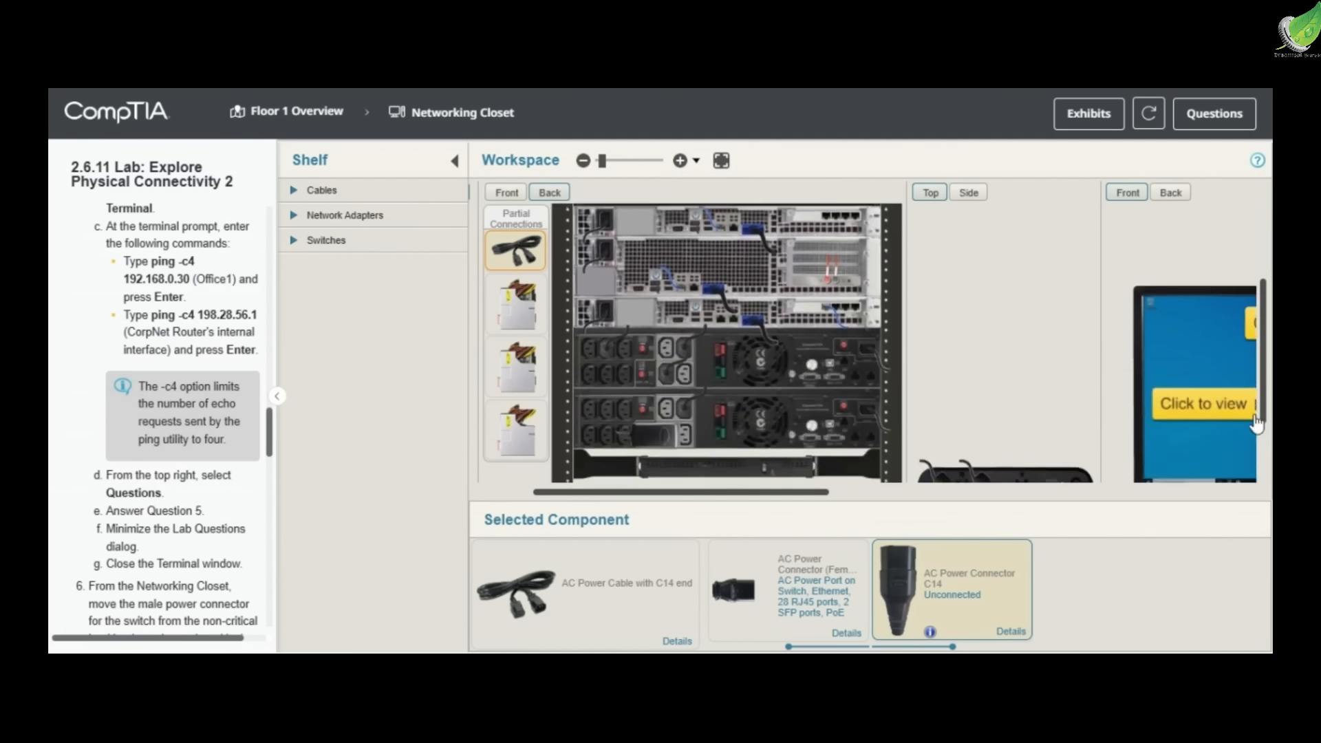
left_click_drag(969, 585, 671, 390)
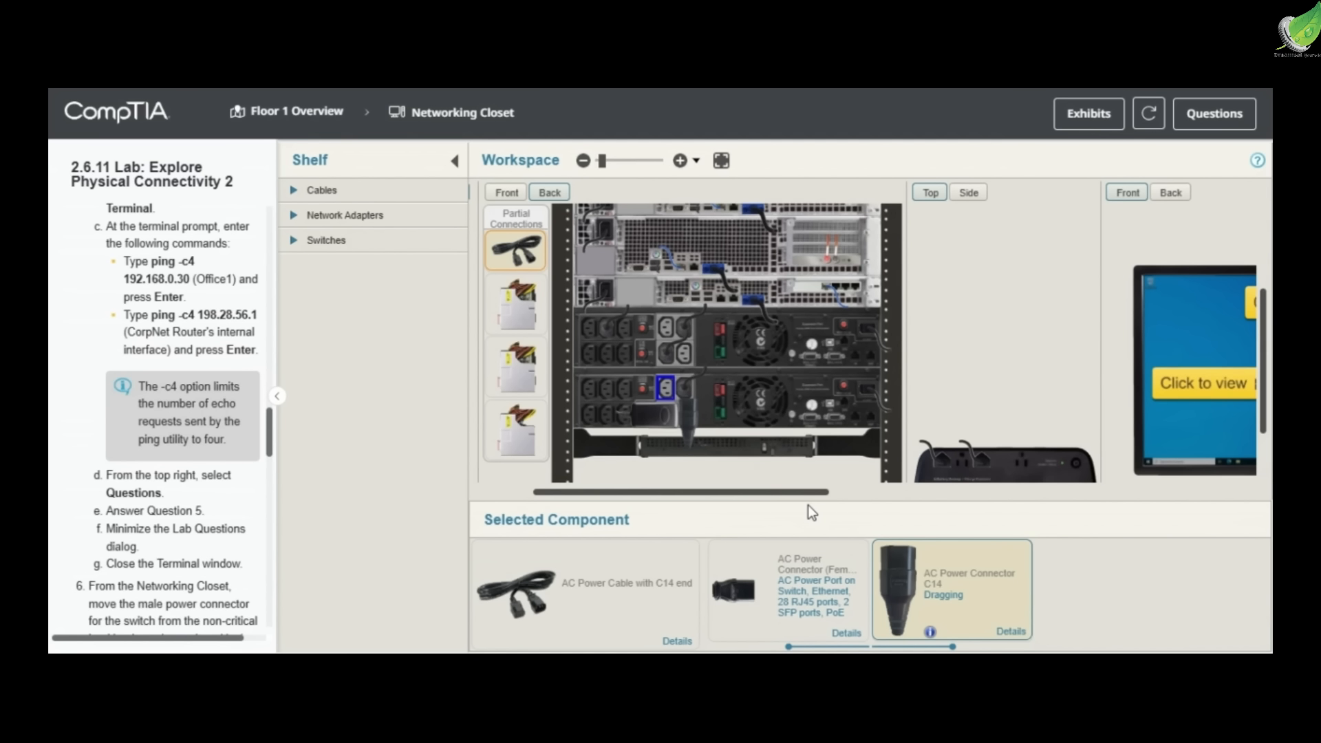
left_click(712, 407)
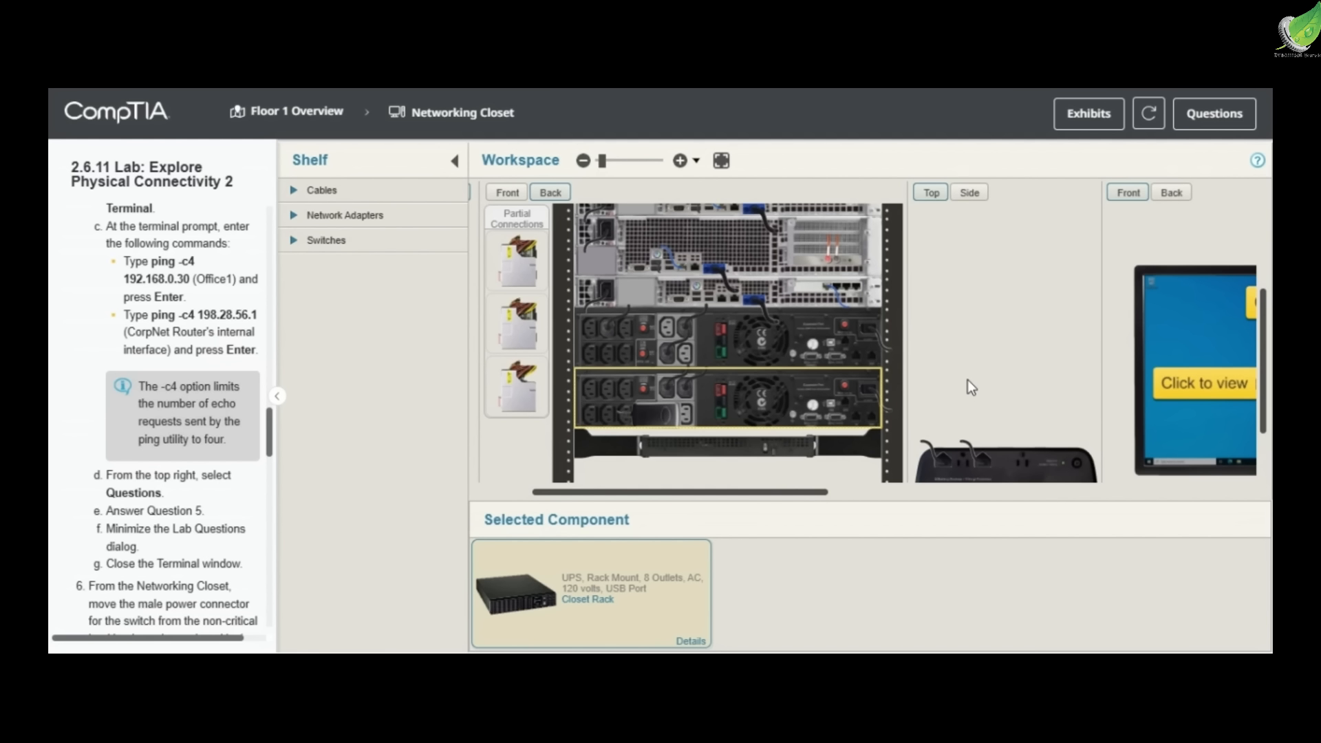
left_click(675, 389)
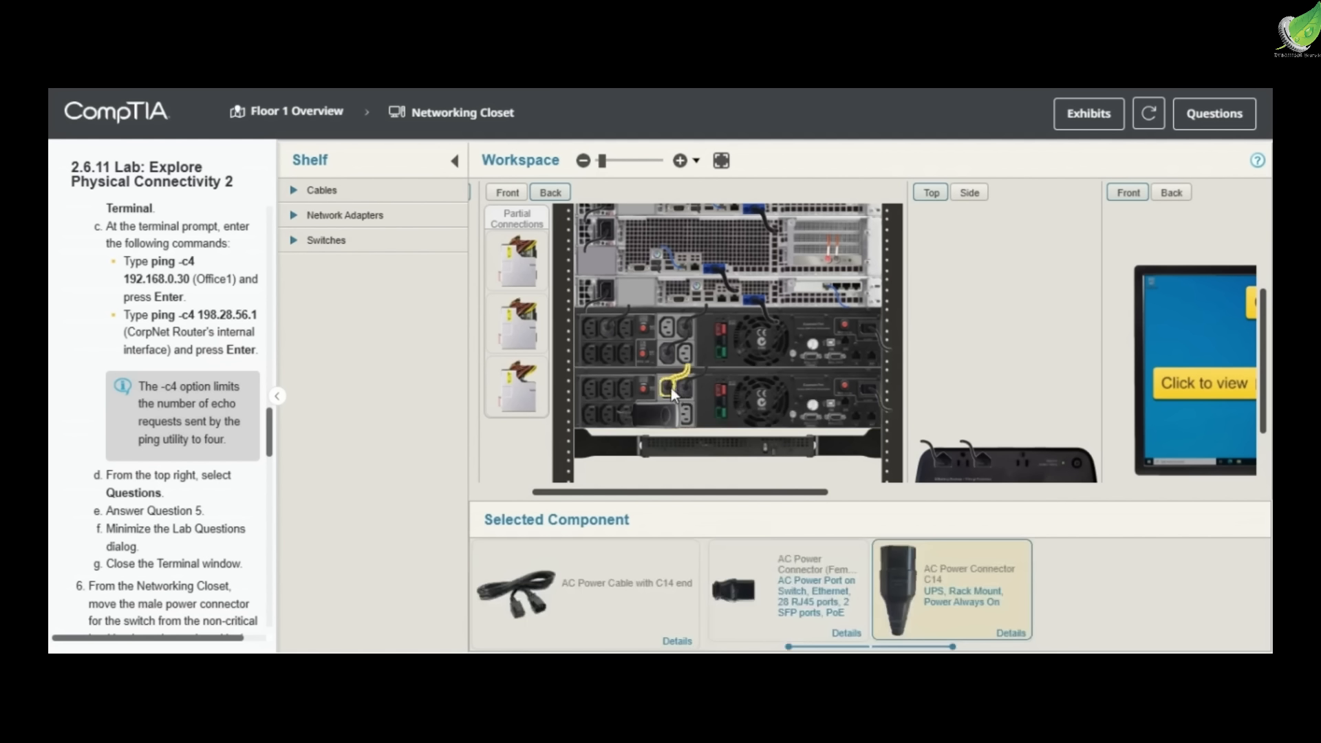
left_click(790, 378)
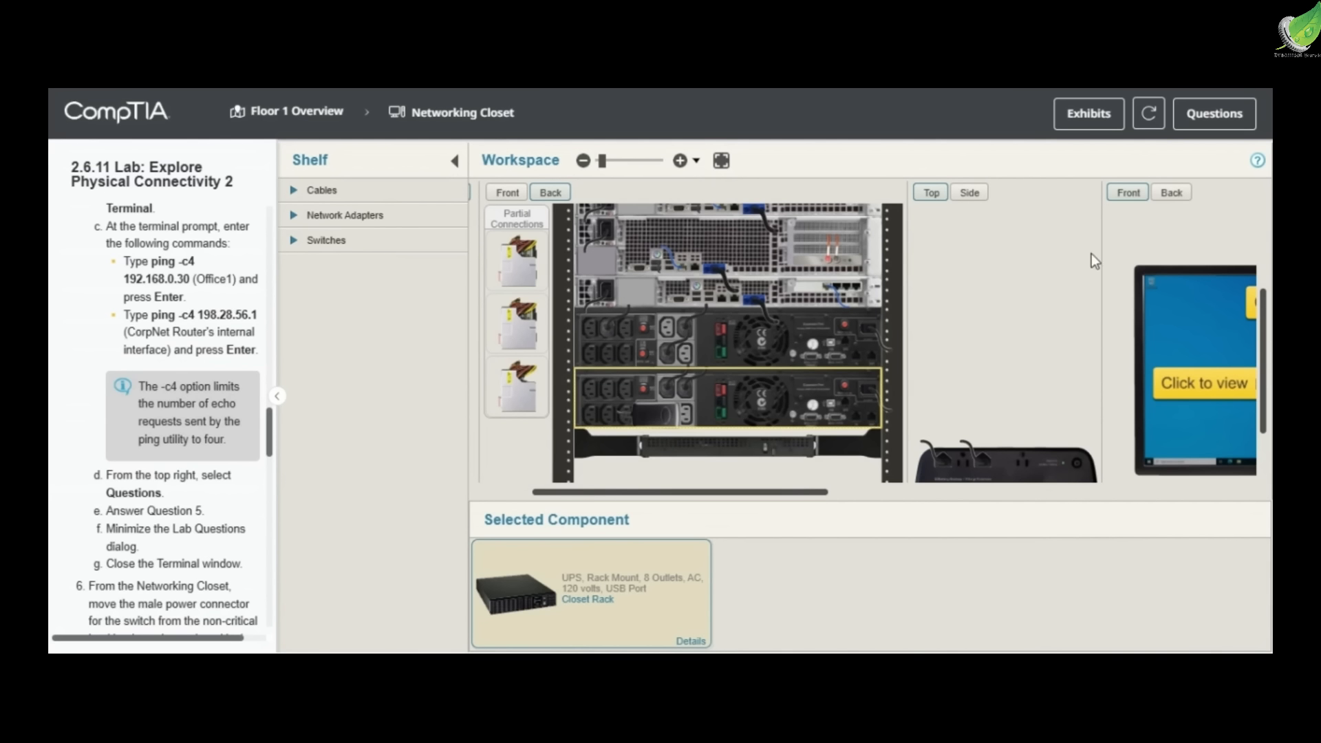
Reopen the lab questions, review the answers and submit them for checking
left_click(1211, 114)
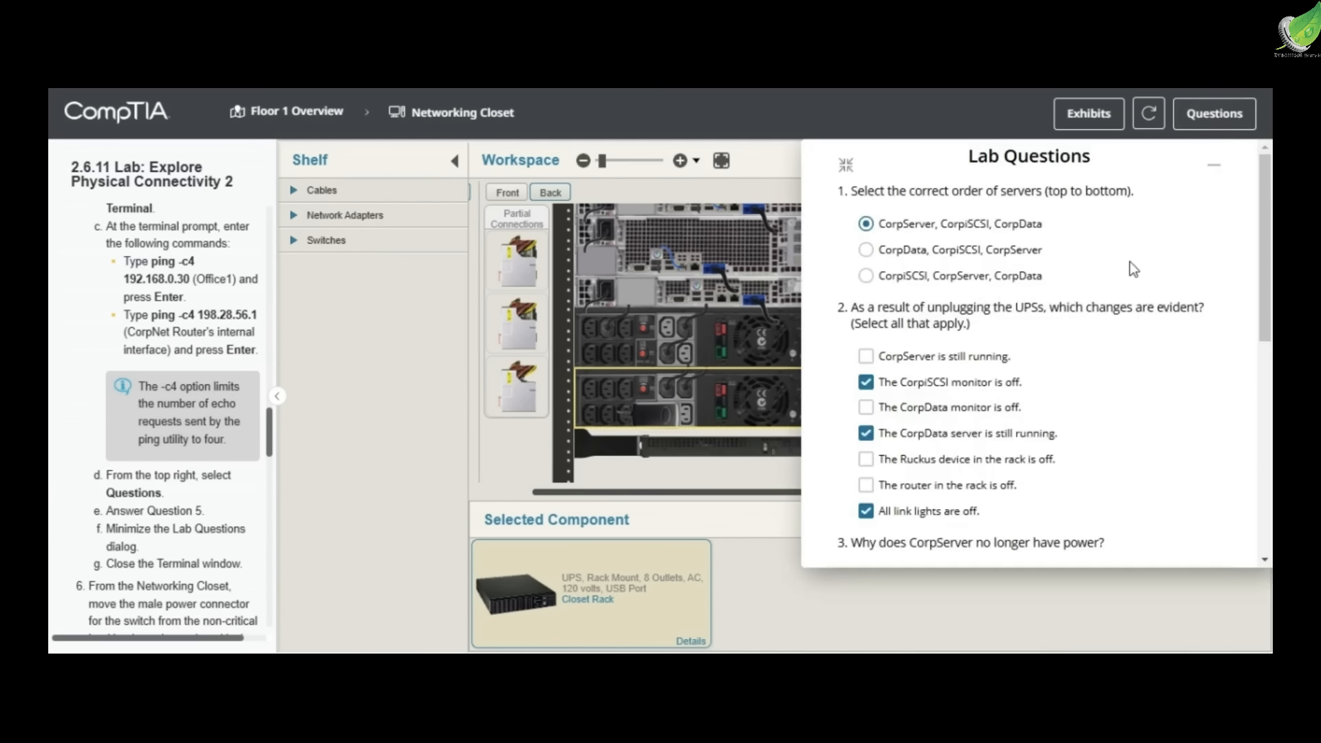
scroll(1101, 359, "down", 5)
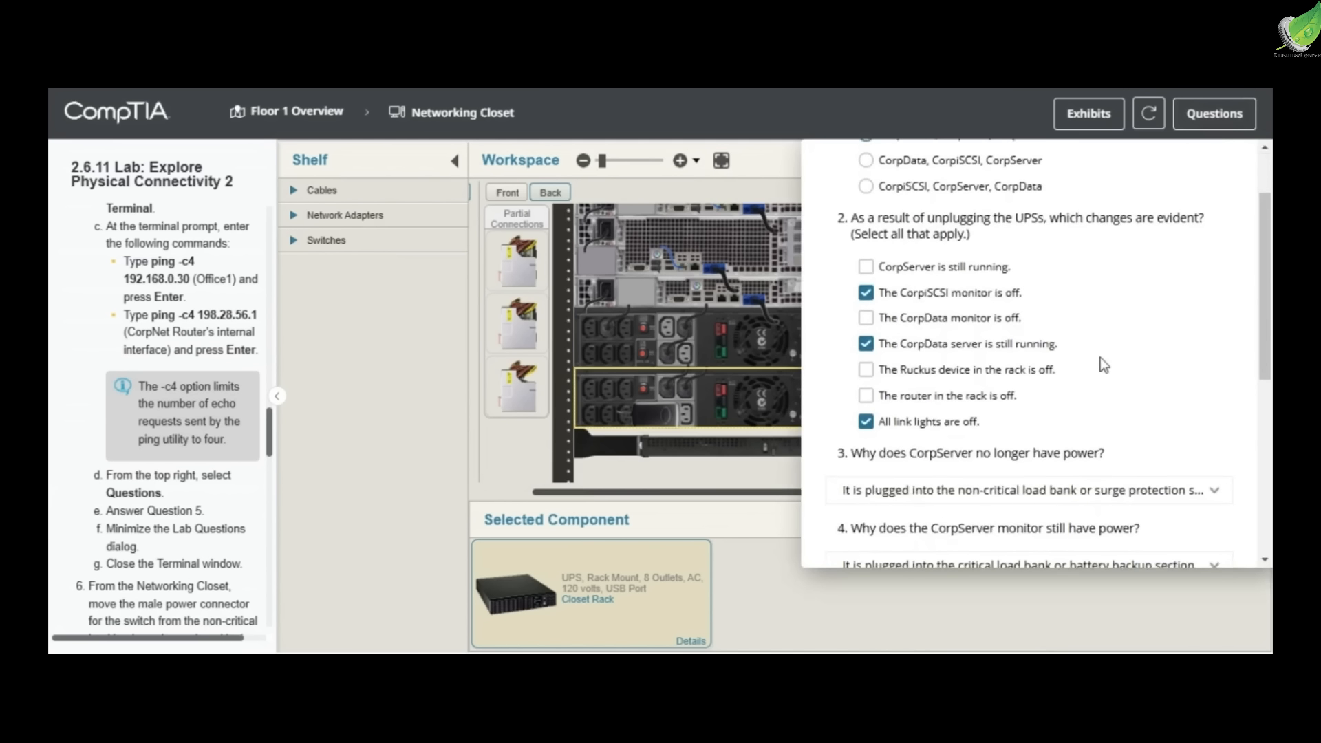
scroll(1100, 357, "down", 2)
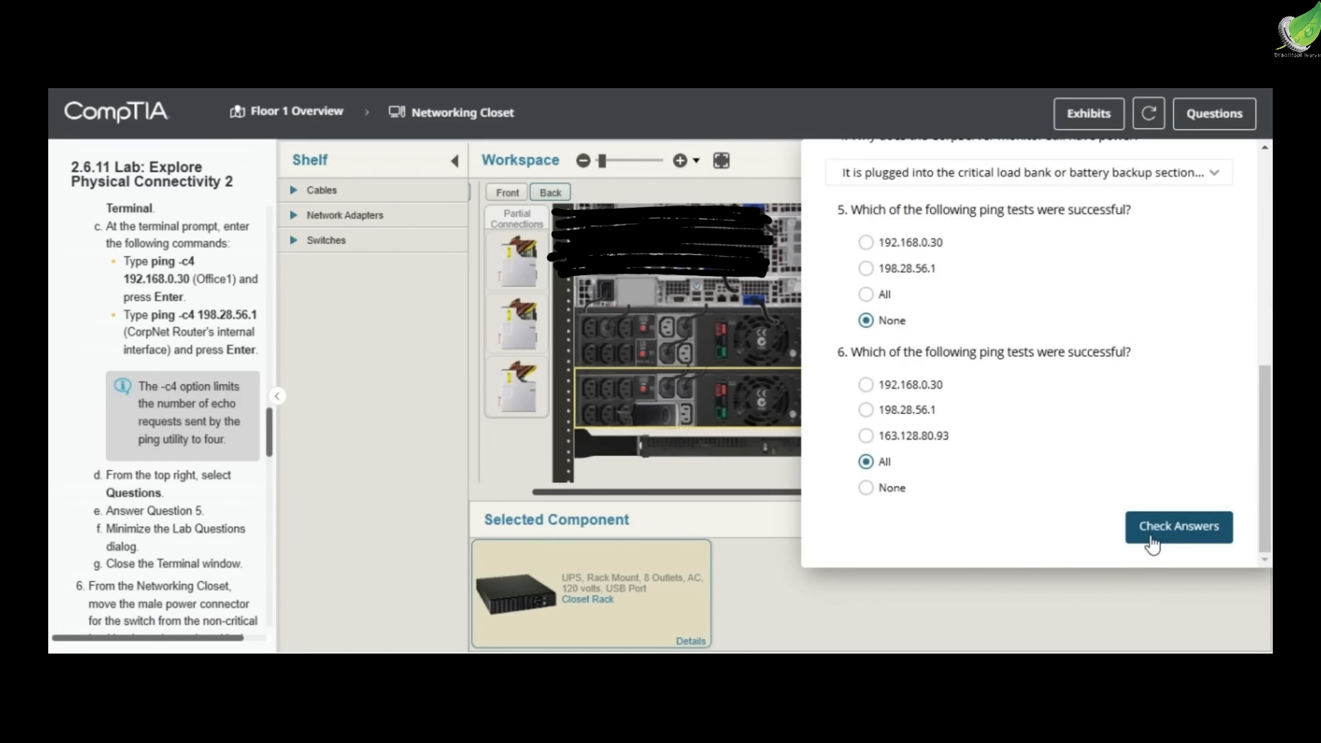
left_click(1152, 543)
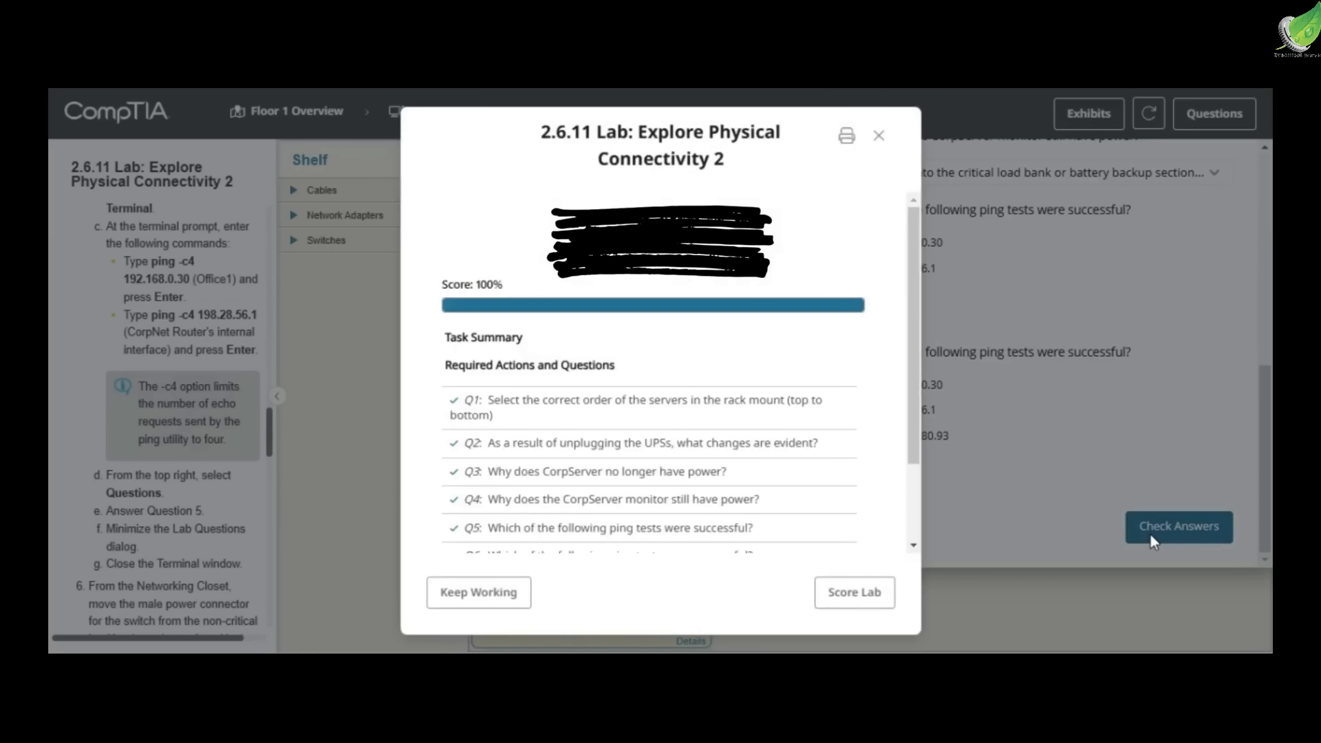